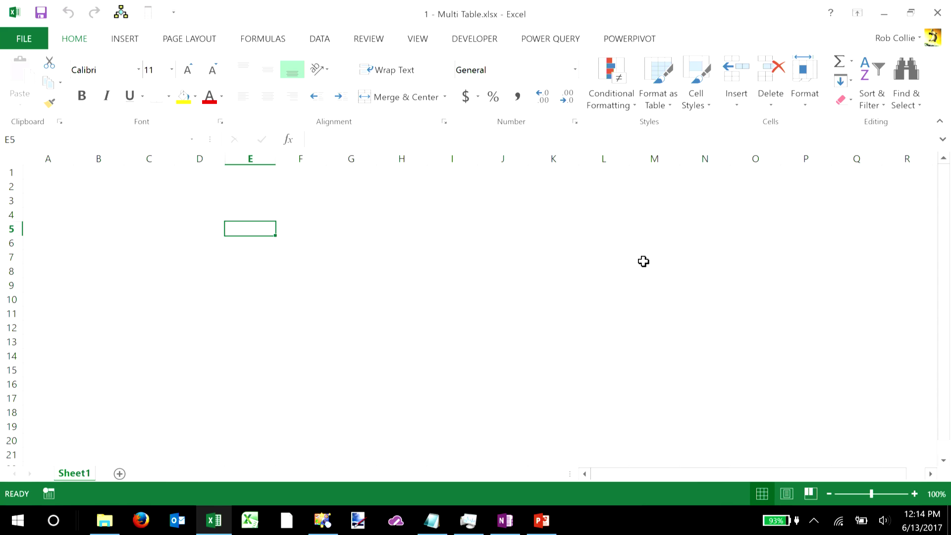
Open the workbook's Power Pivot data model and show its tables in the diagram view.
{"action": "left_click", "coordinate": [629, 41]}
{"action": "left_click", "coordinate": [32, 90]}
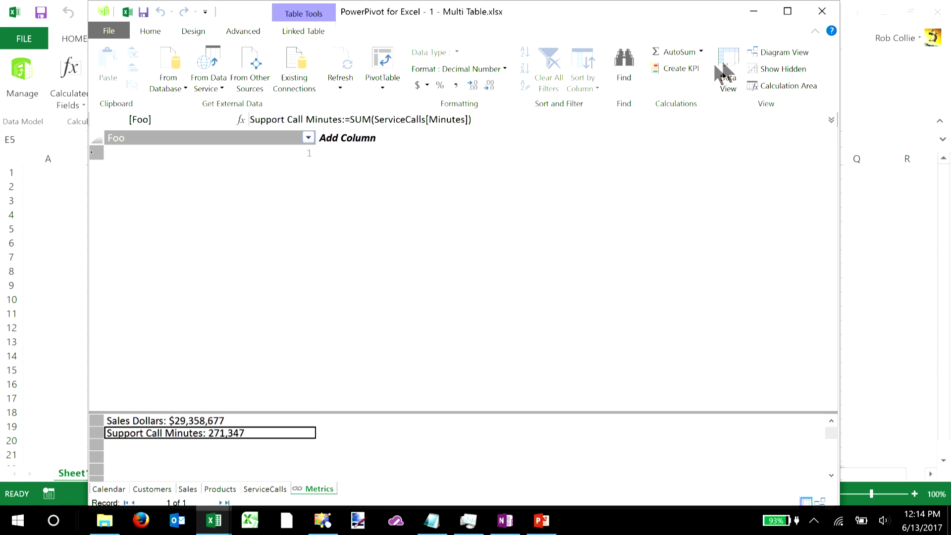
{"action": "left_click", "coordinate": [786, 51]}
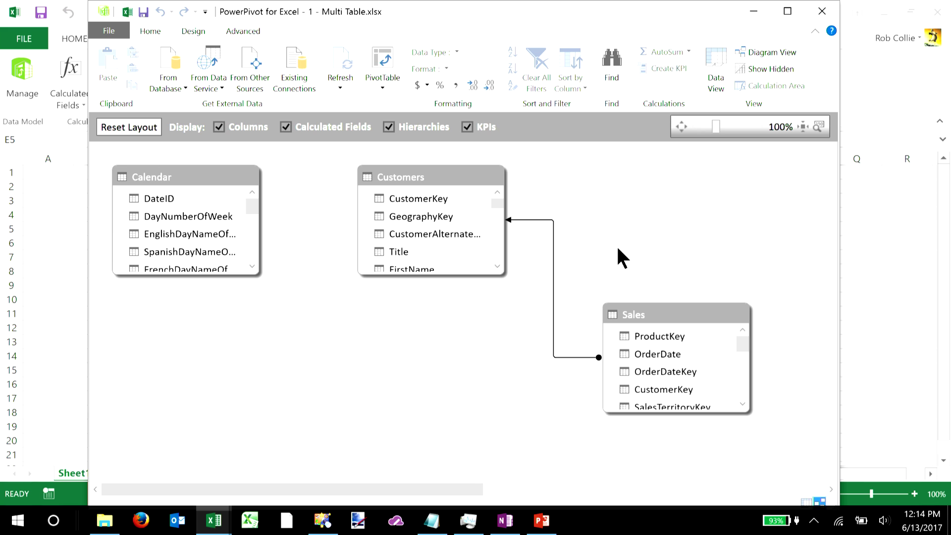
Place the Sales table below Customers and line up Customers, Products and ServiceCalls in one row beside Calendar.
{"action": "left_click_drag", "start_coordinate": [683, 313], "coordinate": [396, 365]}
{"action": "left_click_drag", "start_coordinate": [367, 490], "coordinate": [531, 491]}
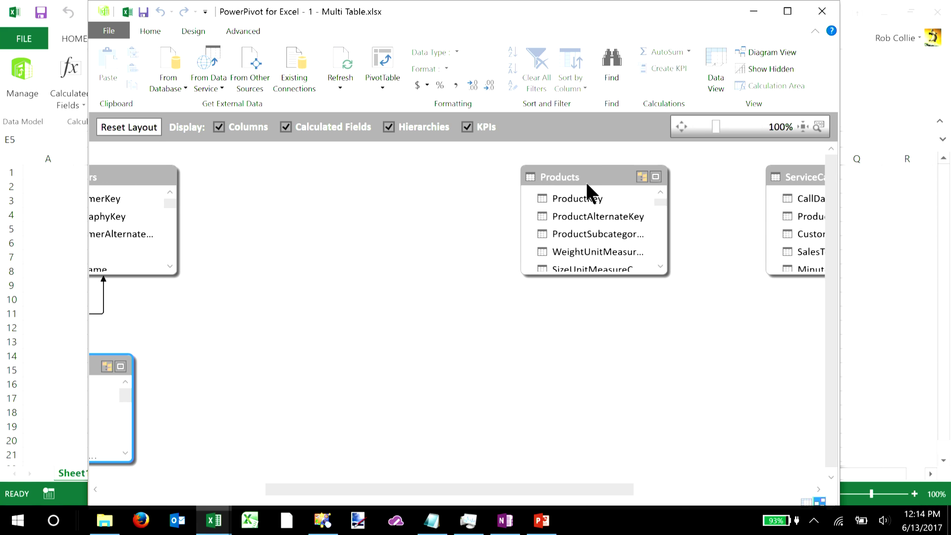
{"action": "left_click_drag", "start_coordinate": [590, 183], "coordinate": [263, 181]}
{"action": "left_click_drag", "start_coordinate": [779, 178], "coordinate": [389, 182]}
{"action": "left_click_drag", "start_coordinate": [403, 490], "coordinate": [239, 490]}
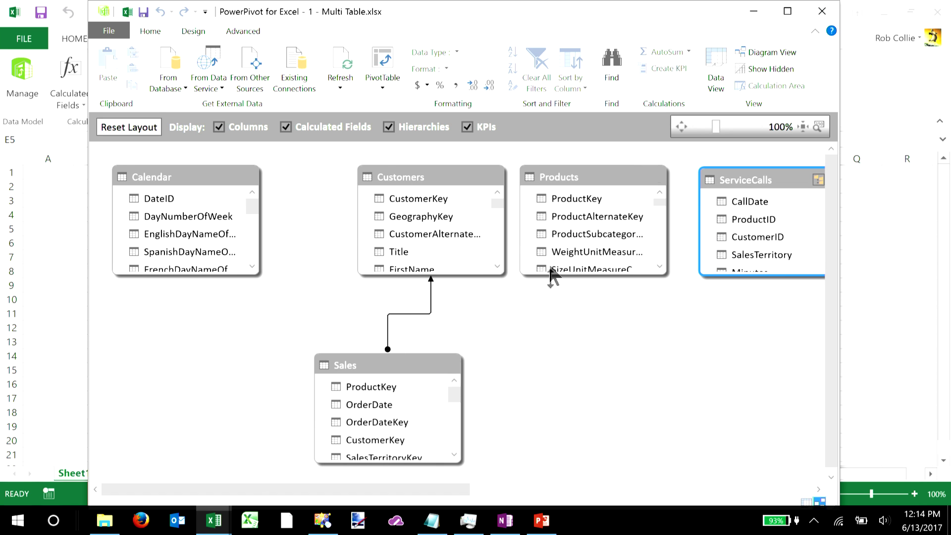
{"action": "left_click", "coordinate": [364, 177]}
{"action": "left_click_drag", "start_coordinate": [364, 180], "coordinate": [357, 181]}
{"action": "left_click_drag", "start_coordinate": [568, 181], "coordinate": [515, 182]}
{"action": "left_click_drag", "start_coordinate": [763, 184], "coordinate": [707, 186]}
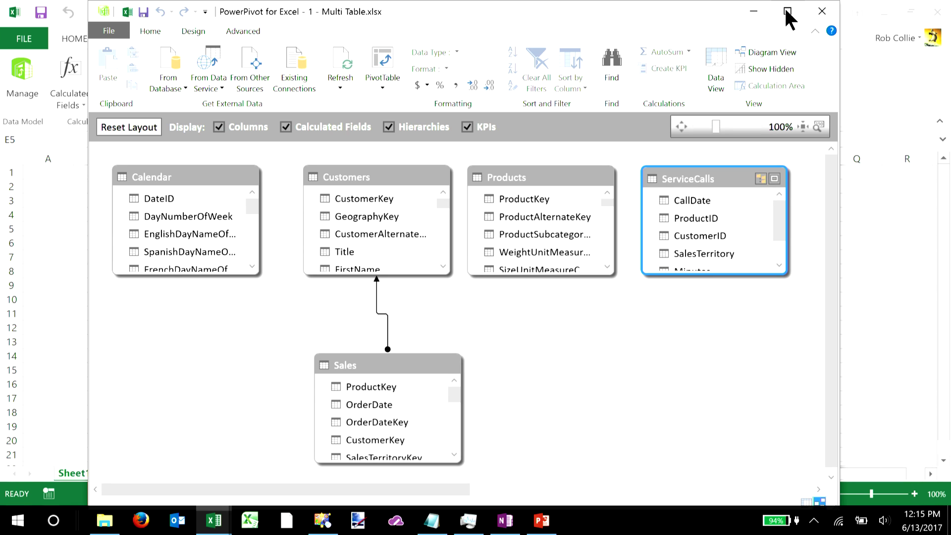
Bring Metrics closer, place ServiceCalls beside Sales, and close the gaps between Calendar, Customers and Products.
{"action": "left_click_drag", "start_coordinate": [183, 490], "coordinate": [509, 499]}
{"action": "left_click_drag", "start_coordinate": [670, 187], "coordinate": [267, 203]}
{"action": "left_click_drag", "start_coordinate": [473, 178], "coordinate": [334, 369]}
{"action": "left_click_drag", "start_coordinate": [404, 491], "coordinate": [227, 495]}
{"action": "left_click_drag", "start_coordinate": [418, 180], "coordinate": [379, 180]}
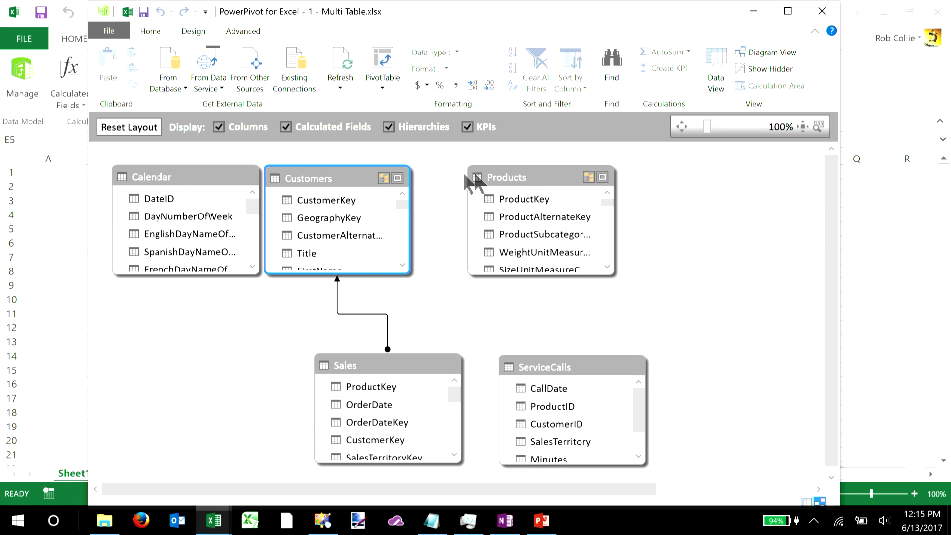
{"action": "left_click_drag", "start_coordinate": [490, 179], "coordinate": [444, 187]}
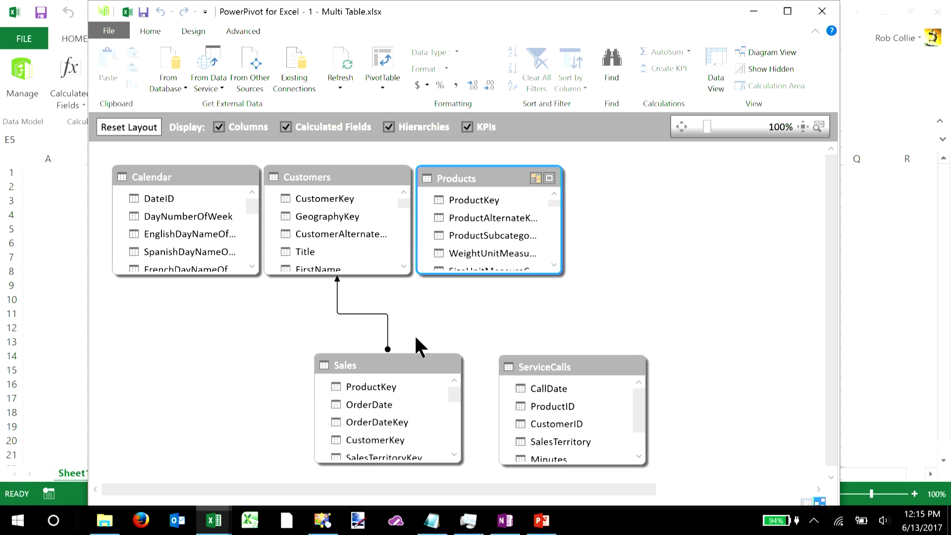
Create a relationship from ProductKey in Sales to ProductKey in Products.
{"action": "left_click", "coordinate": [376, 386]}
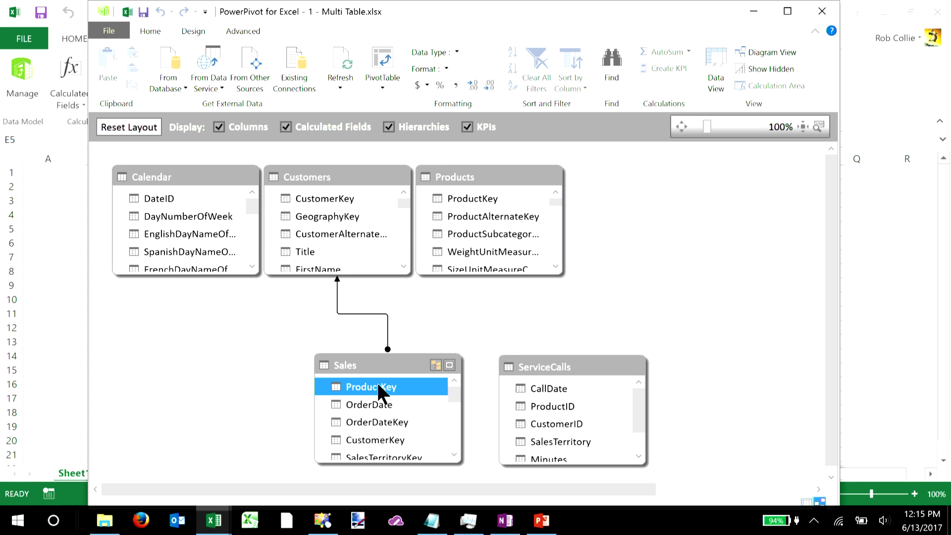
{"action": "mouse_move", "coordinate": [387, 389]}
{"action": "left_mouse_down"}
{"action": "mouse_move", "coordinate": [403, 335]}
{"action": "mouse_move", "coordinate": [550, 235]}
{"action": "mouse_move", "coordinate": [456, 188]}
{"action": "mouse_move", "coordinate": [454, 198]}
{"action": "left_mouse_up"}
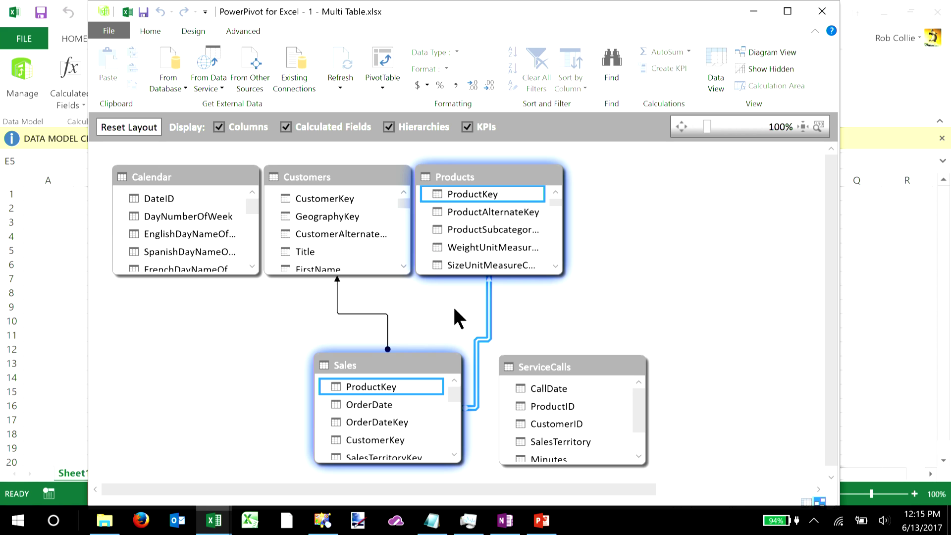
{"action": "left_click", "coordinate": [548, 391]}
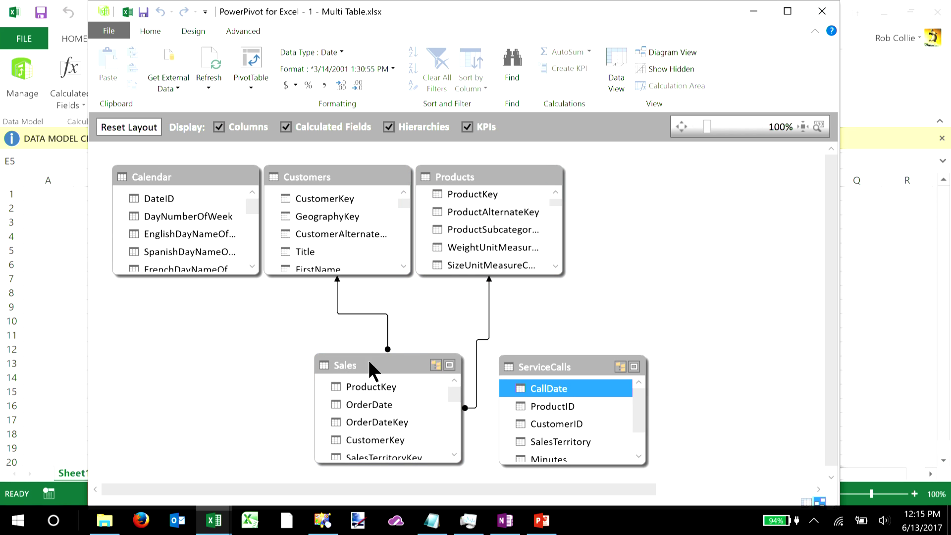
Examine the rows and key columns of the Sales and ServiceCalls tables in the maximized data view.
{"action": "left_click", "coordinate": [618, 75]}
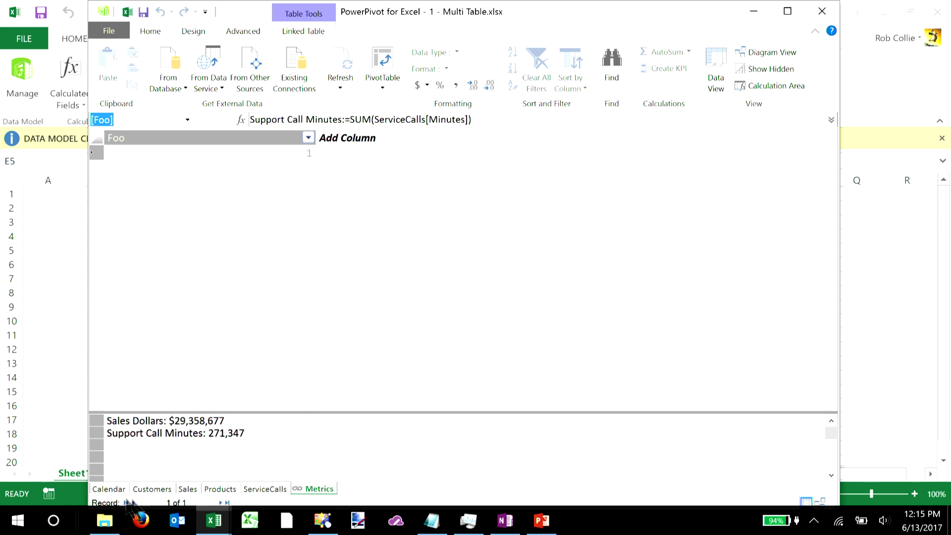
{"action": "left_click", "coordinate": [187, 489]}
{"action": "left_click", "coordinate": [369, 214]}
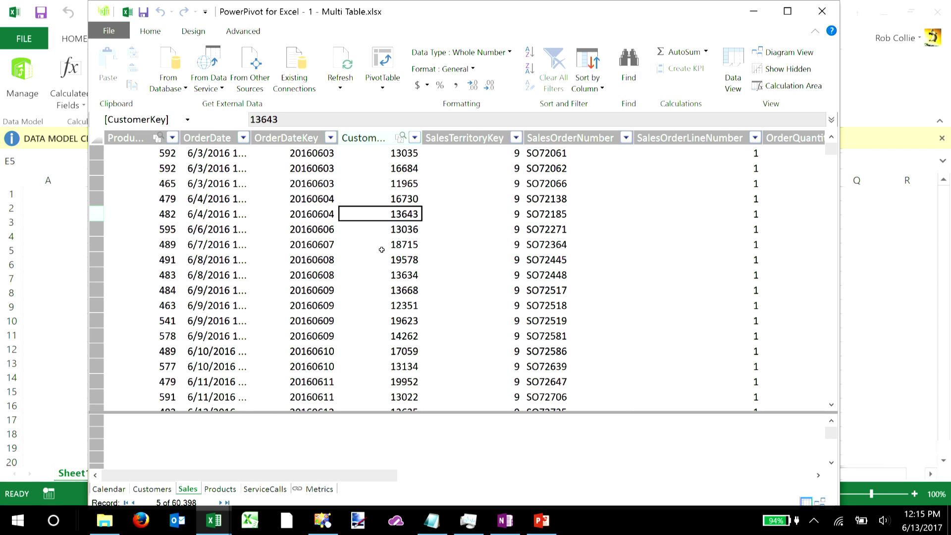
{"action": "left_click", "coordinate": [786, 11]}
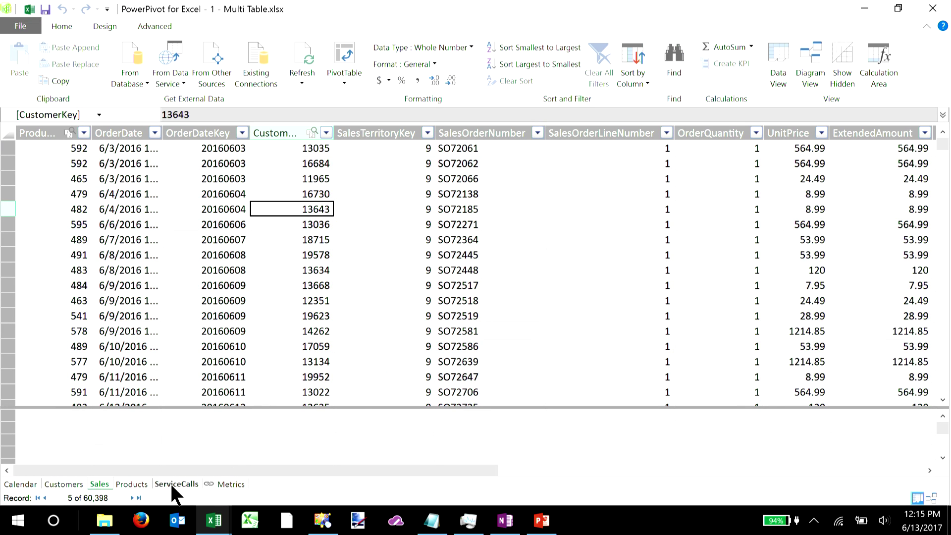
{"action": "left_click", "coordinate": [170, 483]}
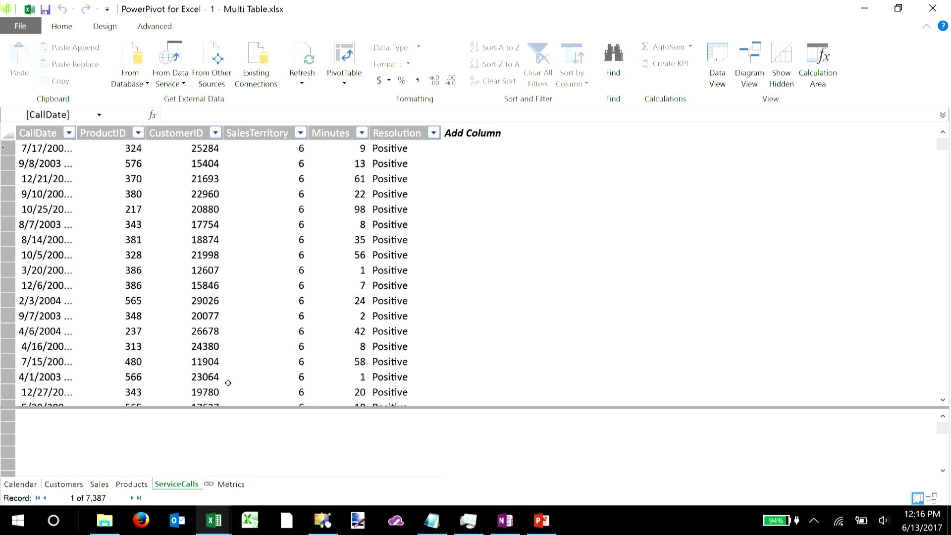
In the diagram, relate CallDate in ServiceCalls and OrderDate in Sales to DateID in Calendar.
{"action": "left_click", "coordinate": [750, 61]}
{"action": "left_click_drag", "start_coordinate": [471, 383], "coordinate": [70, 193]}
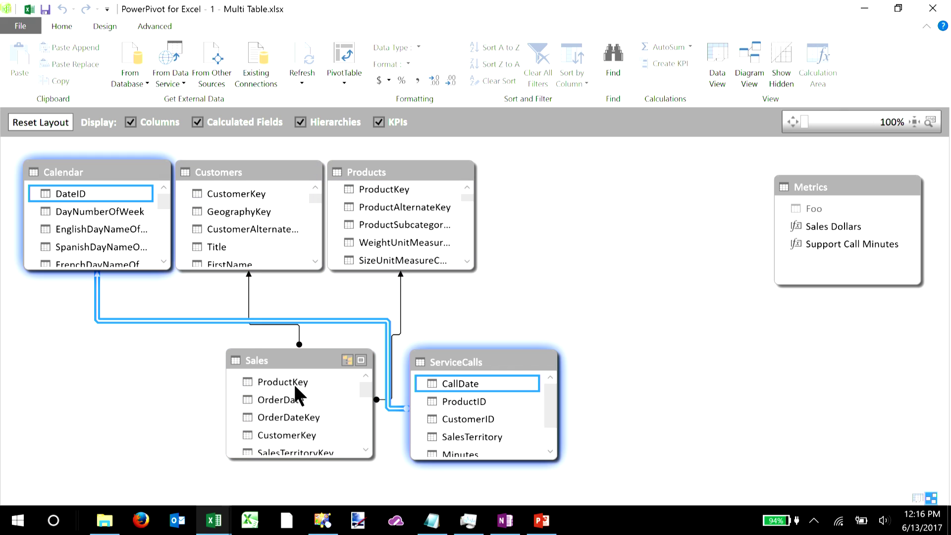
{"action": "left_click_drag", "start_coordinate": [296, 406], "coordinate": [82, 194]}
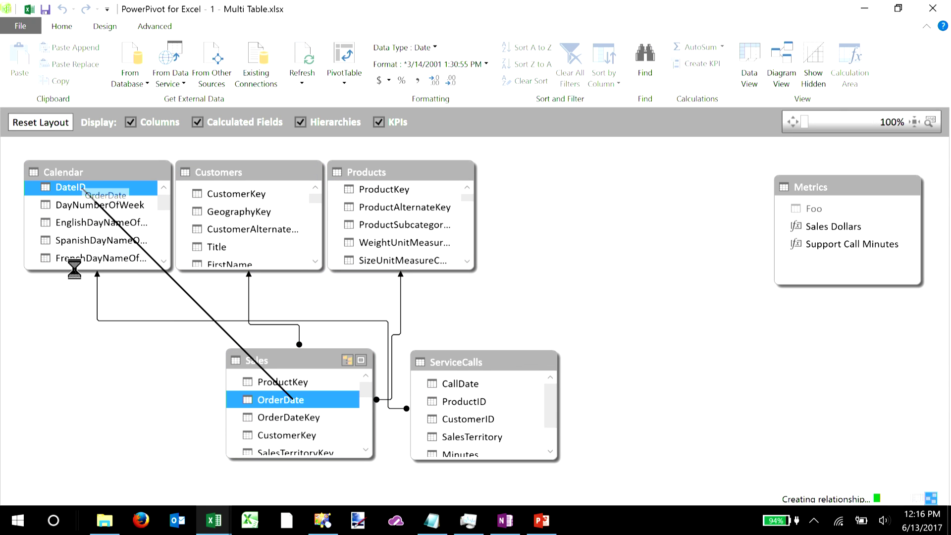
Spread Sales and ServiceCalls apart, and relate ServiceCalls ProductID to Products ProductKey and CustomerID to Customers CustomerKey.
{"action": "left_click", "coordinate": [275, 356]}
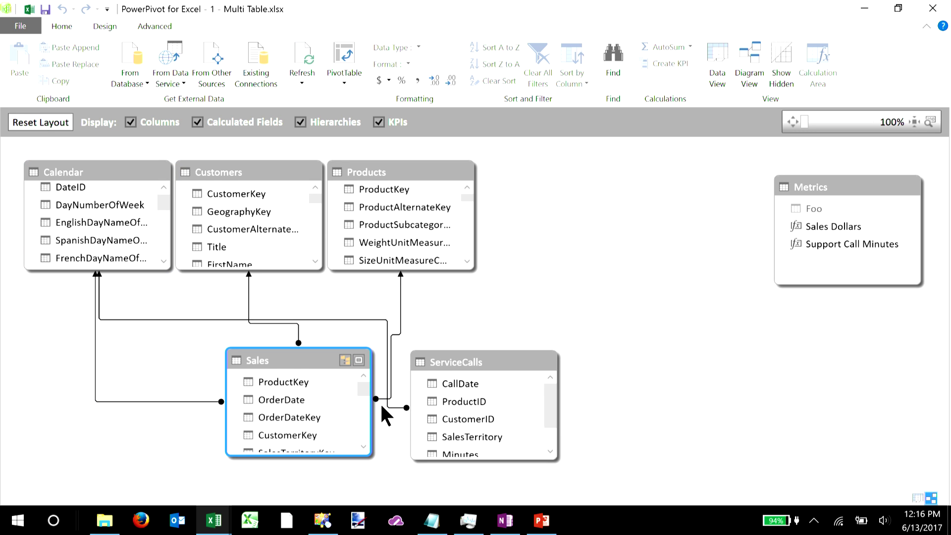
{"action": "left_click_drag", "start_coordinate": [293, 366], "coordinate": [245, 378]}
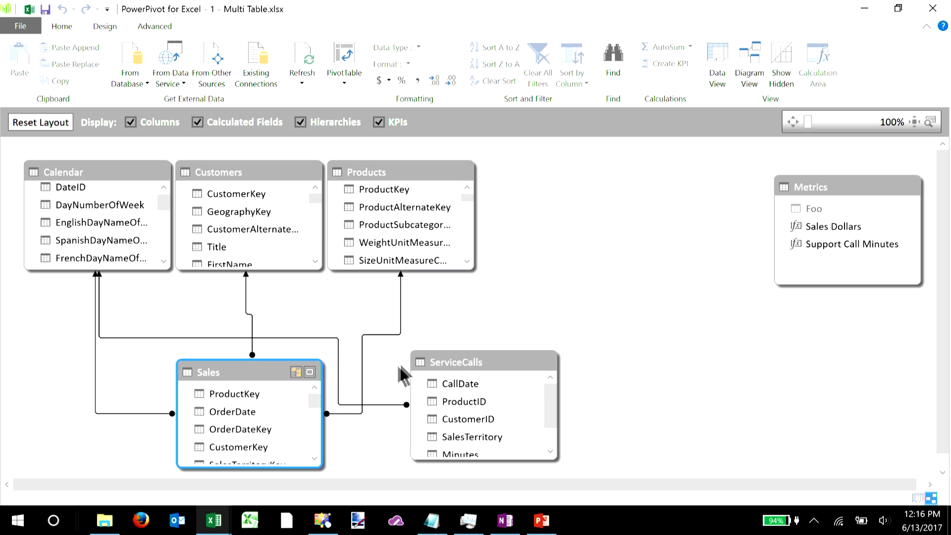
{"action": "left_click_drag", "start_coordinate": [453, 365], "coordinate": [461, 377]}
{"action": "left_click", "coordinate": [467, 394]}
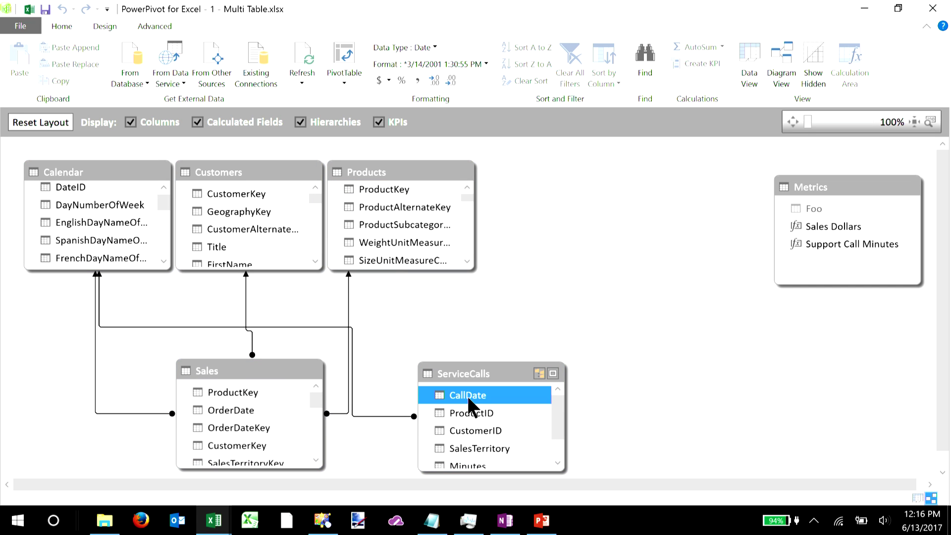
{"action": "left_click_drag", "start_coordinate": [461, 409], "coordinate": [383, 194]}
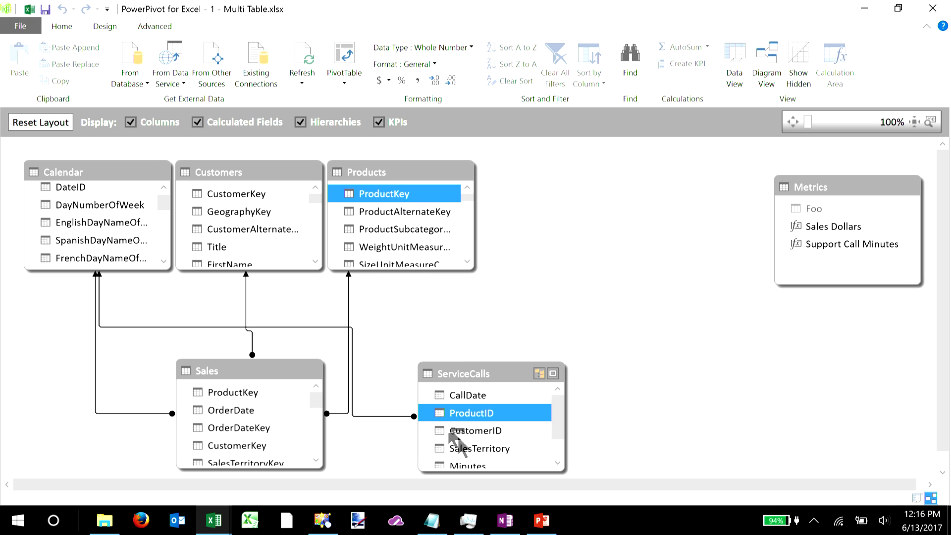
{"action": "mouse_move", "coordinate": [462, 429]}
{"action": "left_mouse_down"}
{"action": "mouse_move", "coordinate": [262, 225]}
{"action": "mouse_move", "coordinate": [250, 193]}
{"action": "left_mouse_up"}
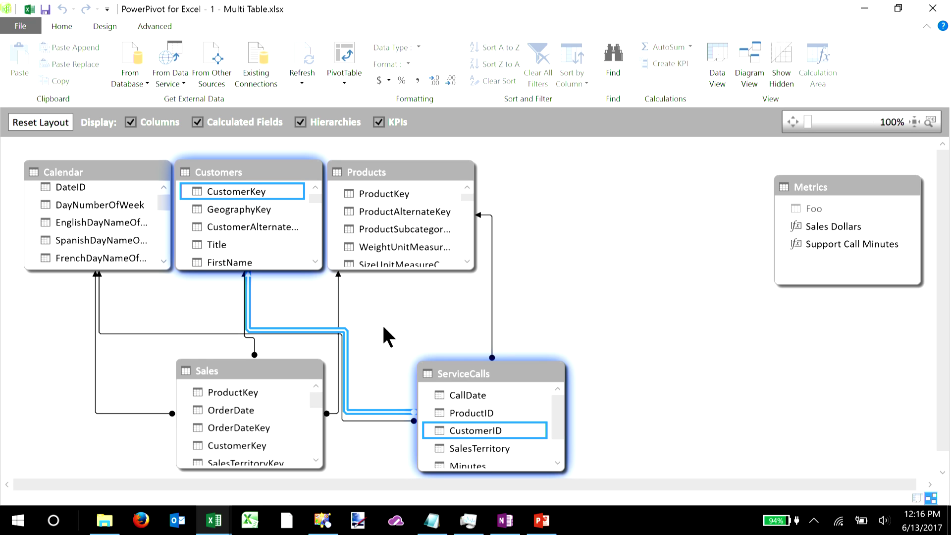
Arrange Sales and ServiceCalls close together in a row beneath Calendar, Customers and Products.
{"action": "left_click_drag", "start_coordinate": [250, 372], "coordinate": [164, 366]}
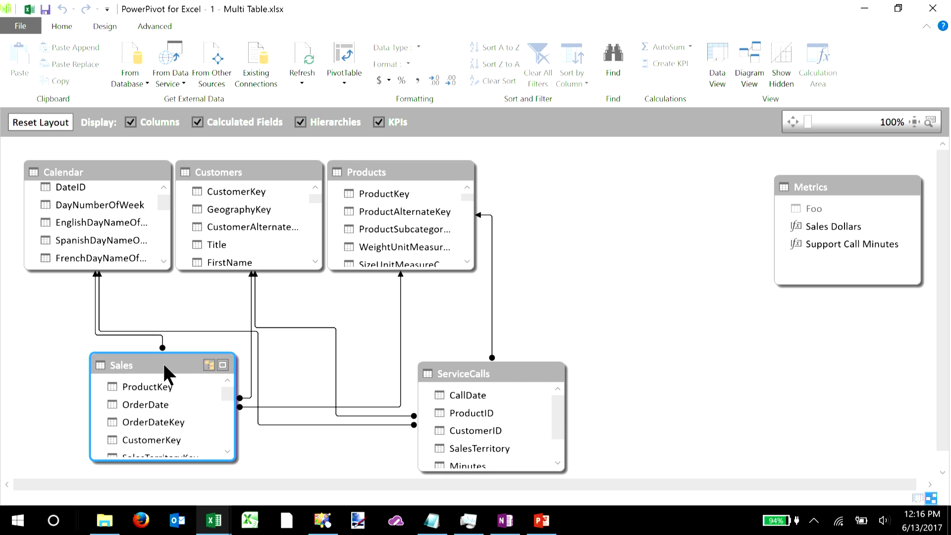
{"action": "left_click_drag", "start_coordinate": [475, 372], "coordinate": [346, 362]}
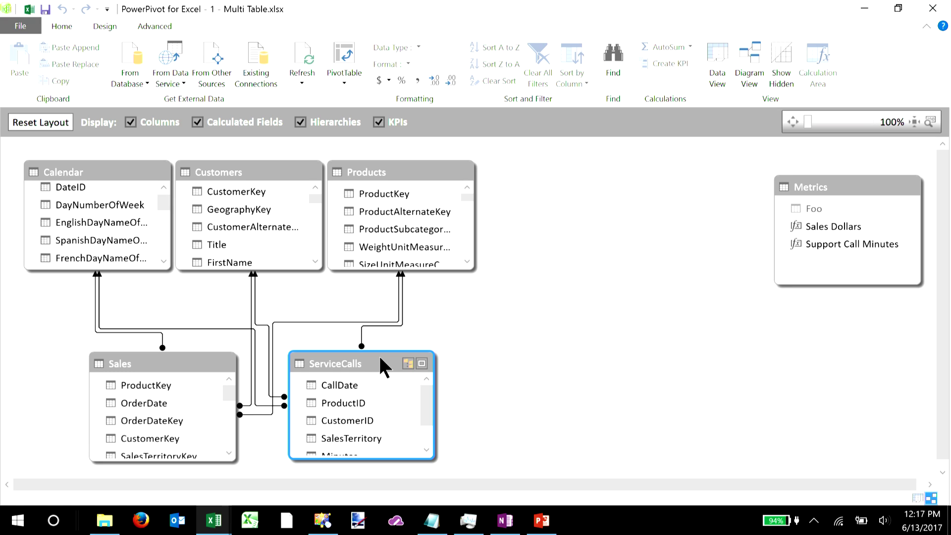
Insert a PivotTable from the data model on a new worksheet, with EnglishProductSubcategoryName from Products as its rows.
{"action": "left_click", "coordinate": [348, 55]}
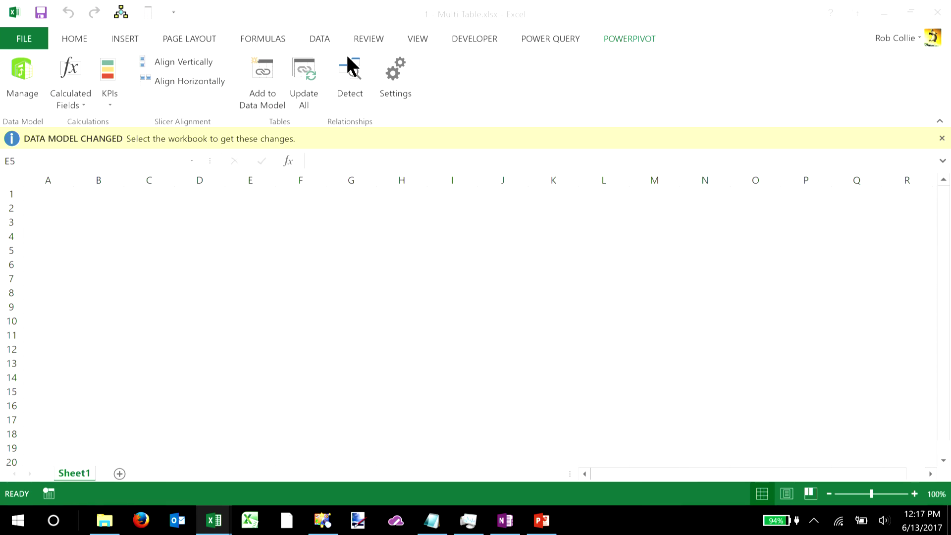
{"action": "left_click", "coordinate": [580, 298]}
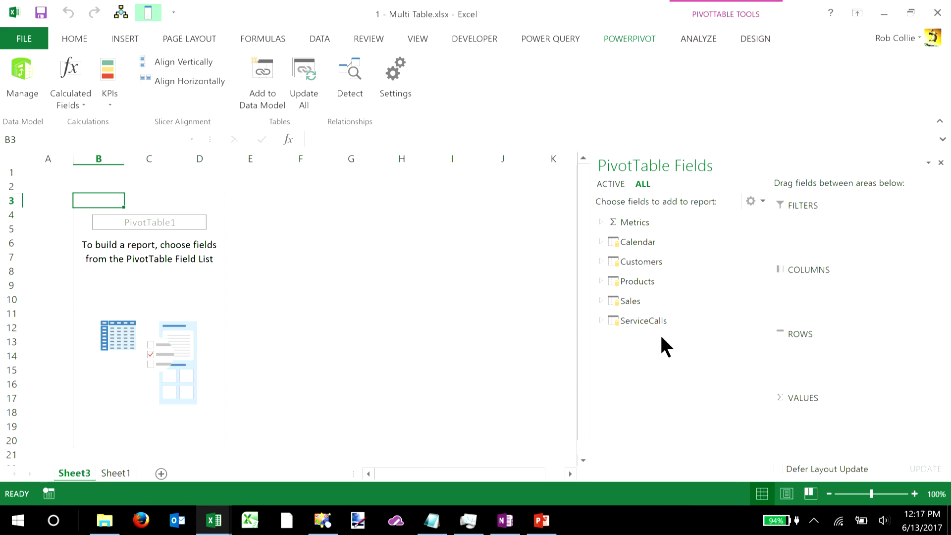
{"action": "left_click", "coordinate": [602, 222]}
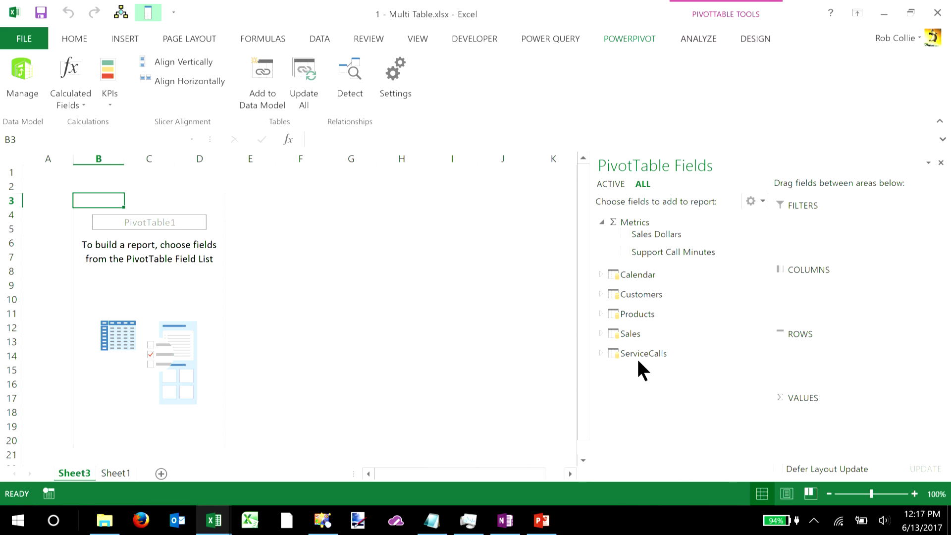
{"action": "left_click", "coordinate": [601, 314]}
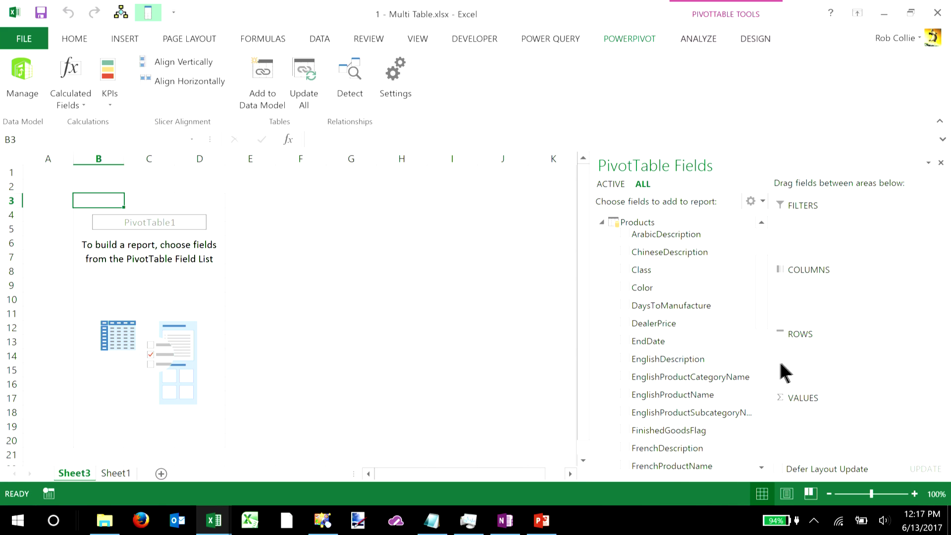
{"action": "scroll", "coordinate": [763, 312], "scroll_direction": "down", "scroll_amount": 1}
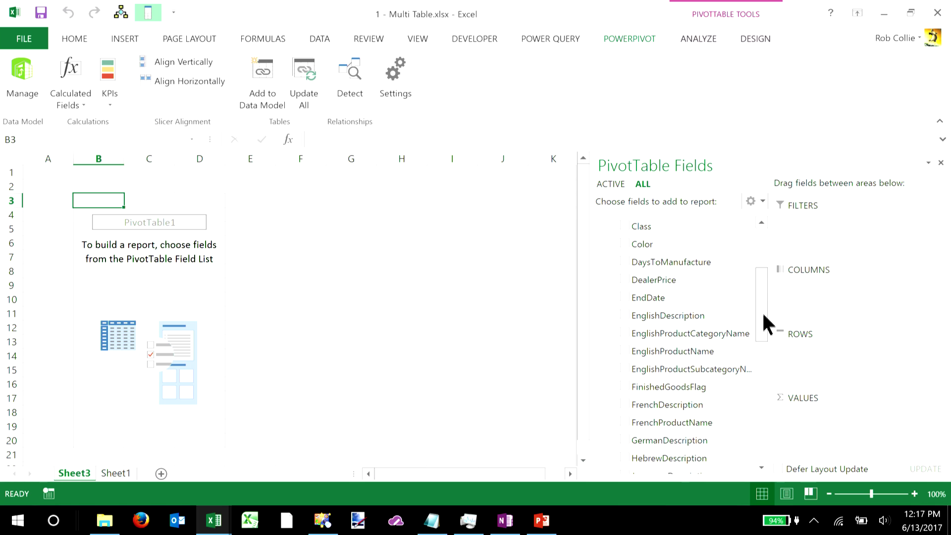
{"action": "left_click", "coordinate": [625, 358]}
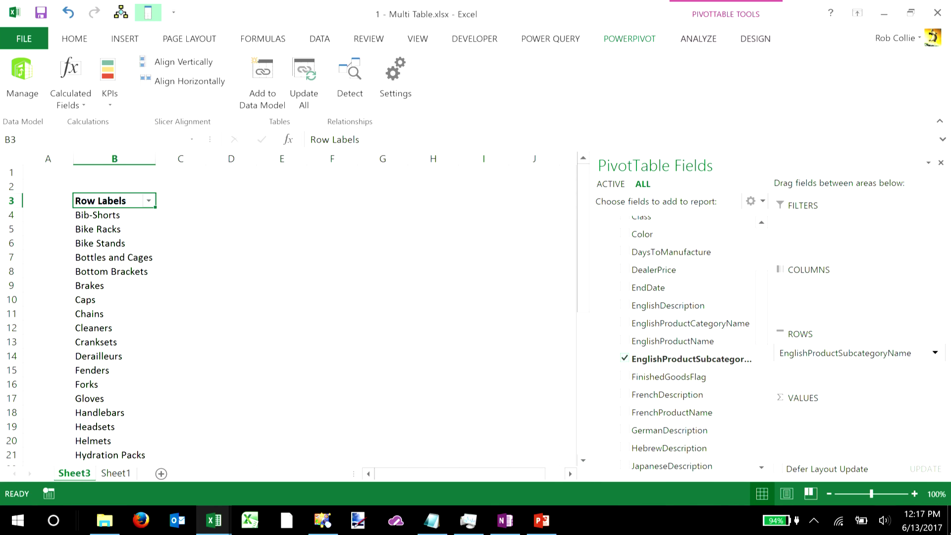
Add Sales Dollars and Support Call Minutes to the PivotTable's values, with the sheet zoomed to 120% and the ribbon collapsed.
{"action": "left_click", "coordinate": [914, 494]}
{"action": "left_click", "coordinate": [914, 494]}
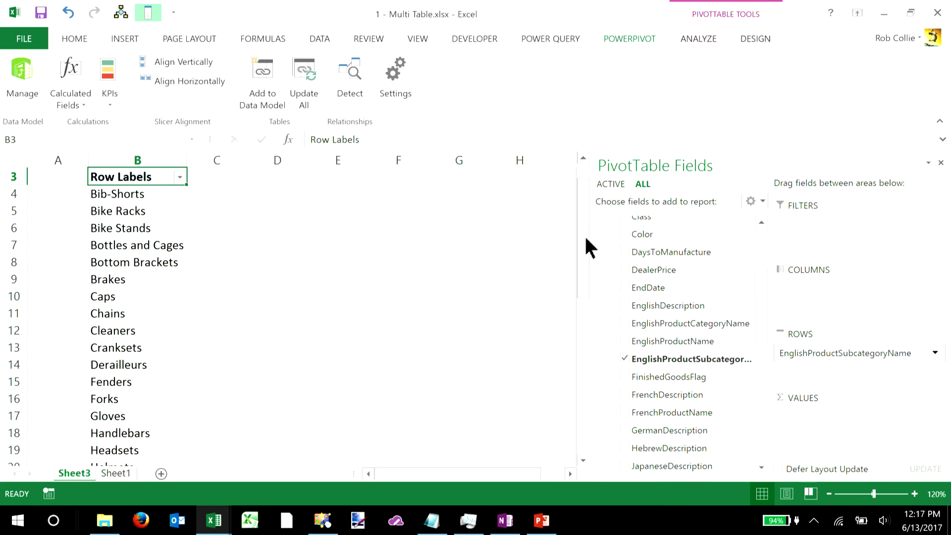
{"action": "left_click_drag", "start_coordinate": [585, 218], "coordinate": [584, 217]}
{"action": "scroll", "coordinate": [758, 270], "scroll_direction": "up", "scroll_amount": 3}
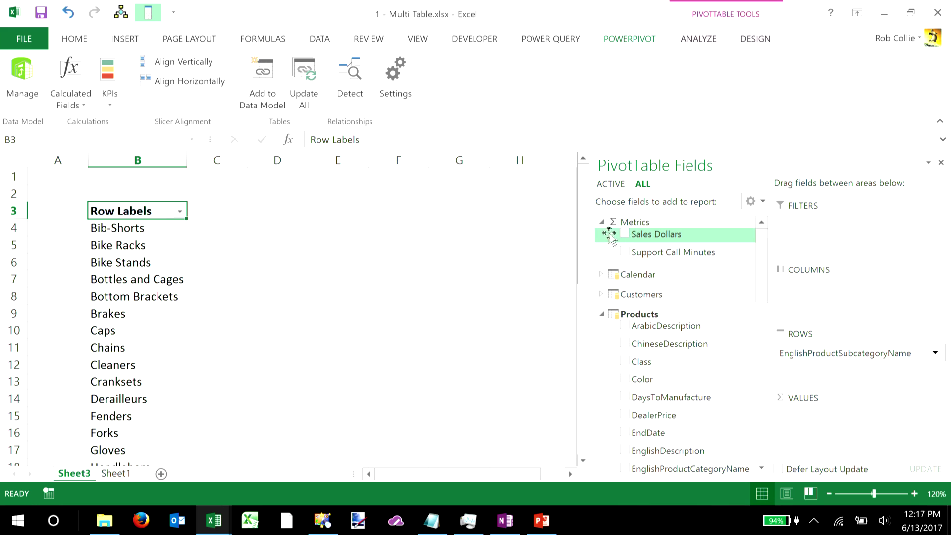
{"action": "left_click", "coordinate": [625, 235]}
{"action": "left_click", "coordinate": [625, 253]}
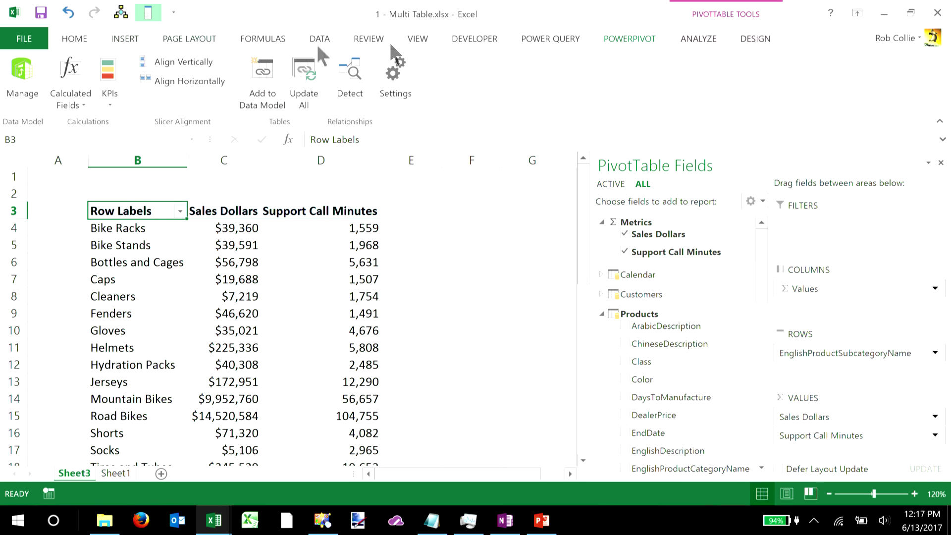
{"action": "double_click", "coordinate": [632, 41]}
{"action": "left_click", "coordinate": [243, 173]}
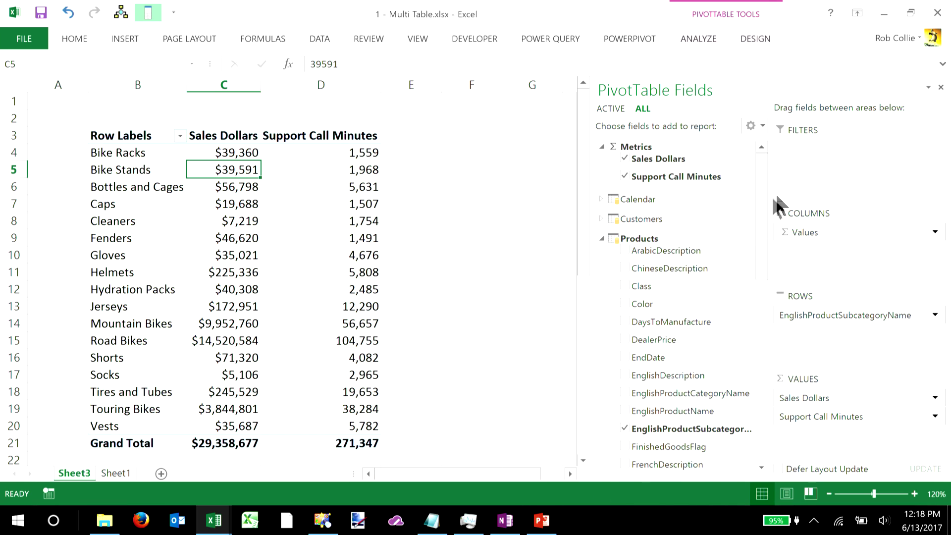
Add Gender from the Customers table to the PivotTable's rows, beneath EnglishProductSubcategoryName.
{"action": "left_click", "coordinate": [751, 218]}
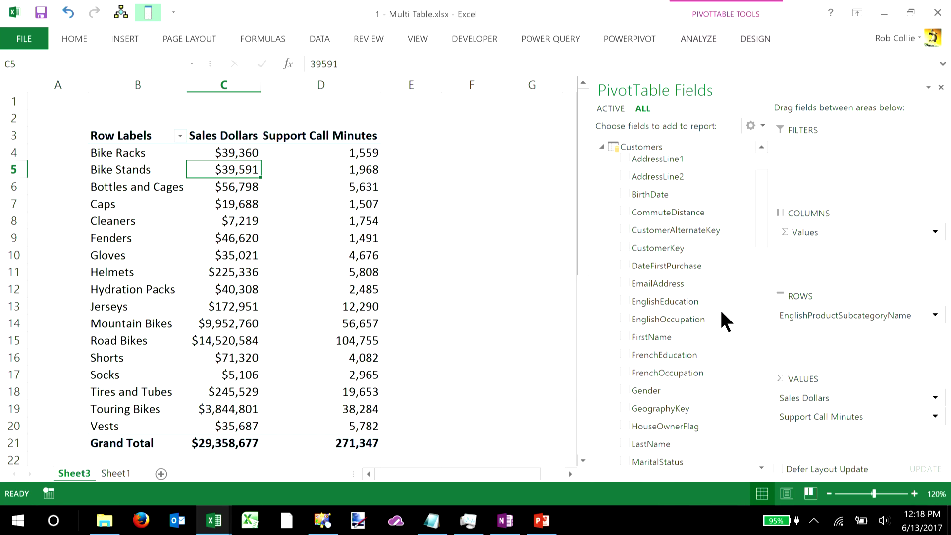
{"action": "left_click_drag", "start_coordinate": [653, 392], "coordinate": [804, 348]}
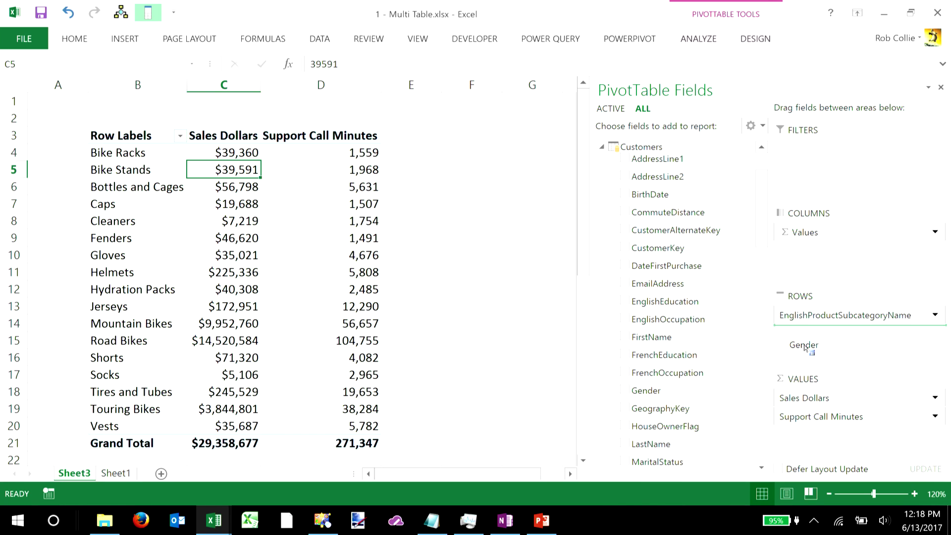
Finish placing Gender beneath EnglishProductSubcategoryName in the PivotTable's rows, and remove it from the rows again.
{"action": "left_click_drag", "start_coordinate": [804, 349], "coordinate": [805, 348]}
{"action": "left_click_drag", "start_coordinate": [805, 348], "coordinate": [805, 347]}
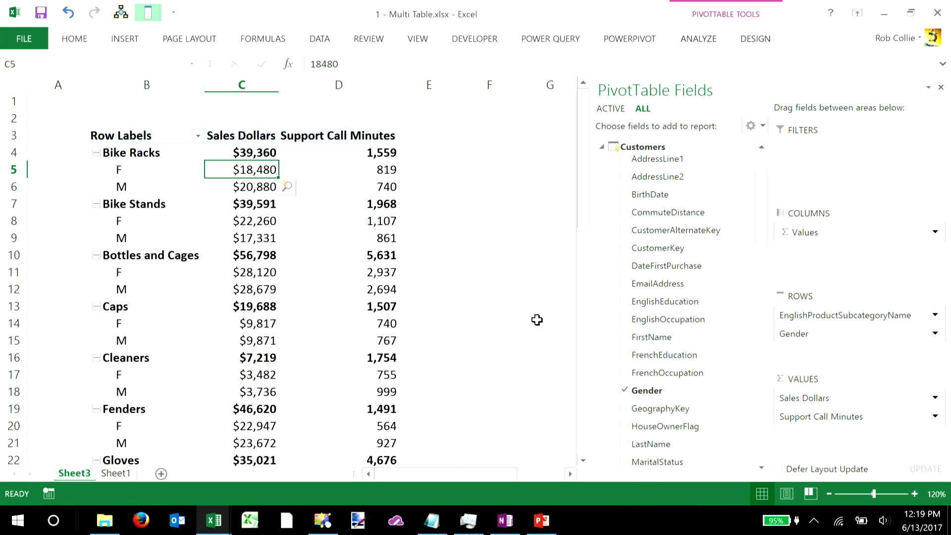
{"action": "left_click_drag", "start_coordinate": [819, 337], "coordinate": [504, 310]}
{"action": "left_click", "coordinate": [353, 221]}
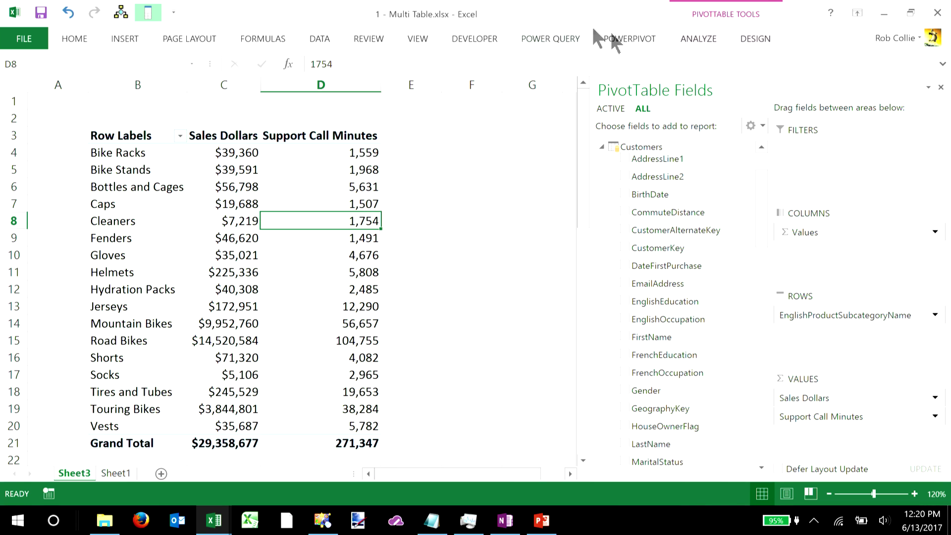
Start a new calculated field in the Metrics table and name it "Cost of Support".
{"action": "left_click", "coordinate": [631, 38]}
{"action": "left_click", "coordinate": [70, 87]}
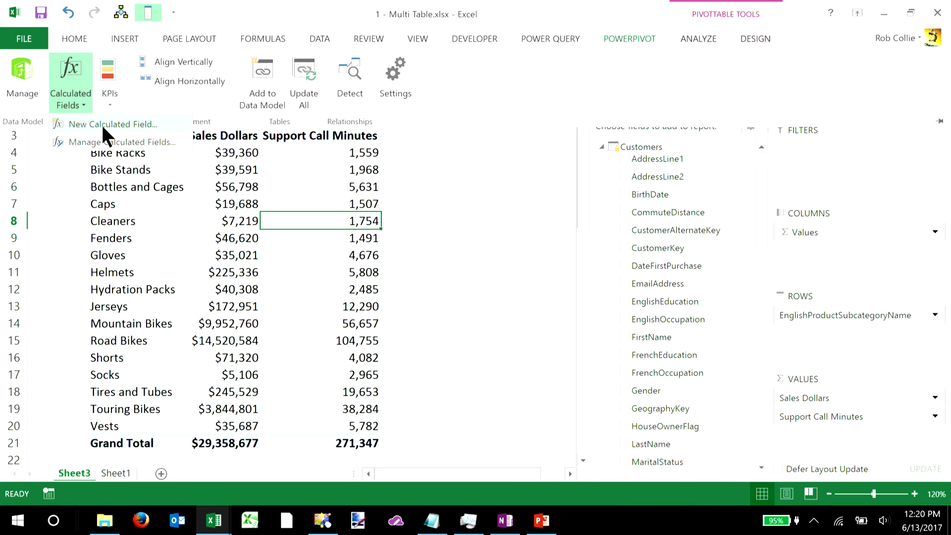
{"action": "left_click", "coordinate": [104, 125]}
{"action": "left_click", "coordinate": [668, 142]}
{"action": "left_click", "coordinate": [418, 201]}
{"action": "key", "text": "Tab"}
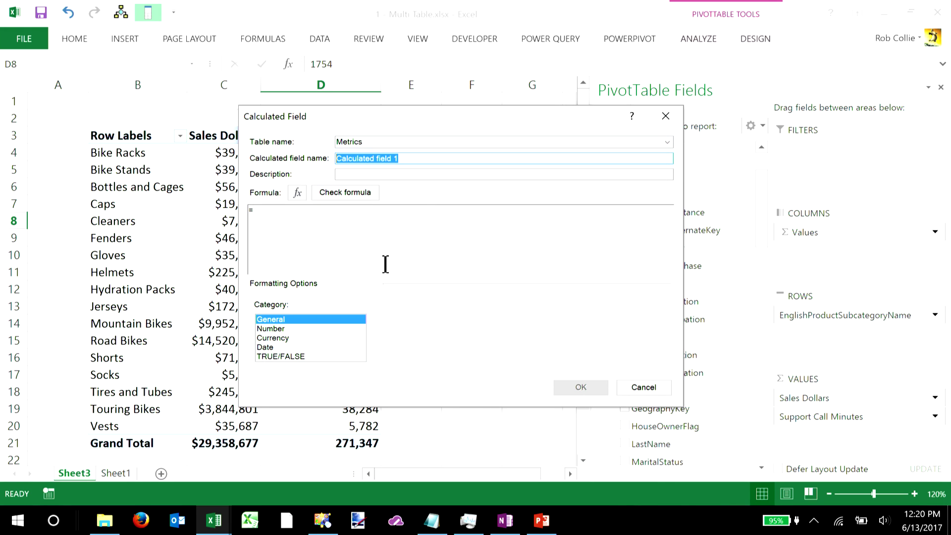
{"action": "type", "text": "Cost of"}
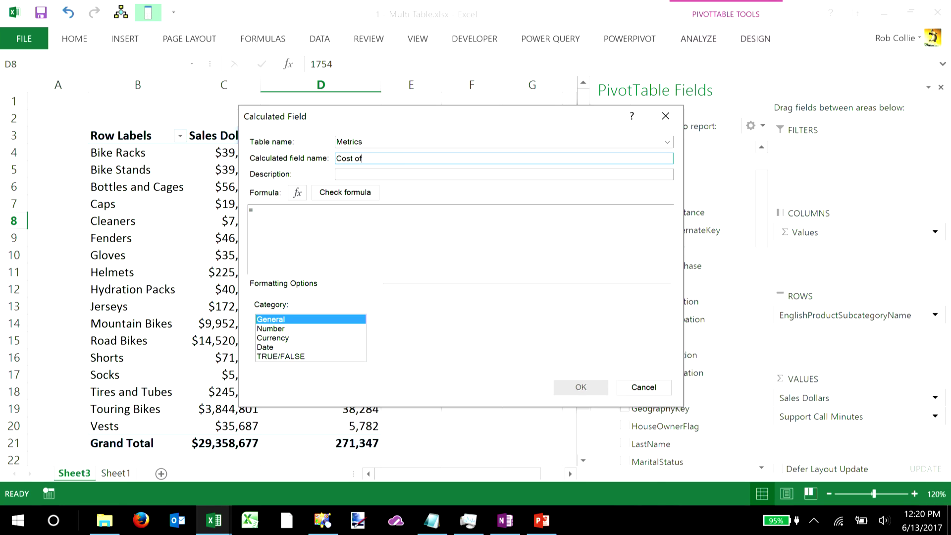
{"action": "type", "text": " Support"}
Enter the formula =[Support Call Minutes]*1.50 for the Cost of Support calculated field.
{"action": "left_click", "coordinate": [292, 219]}
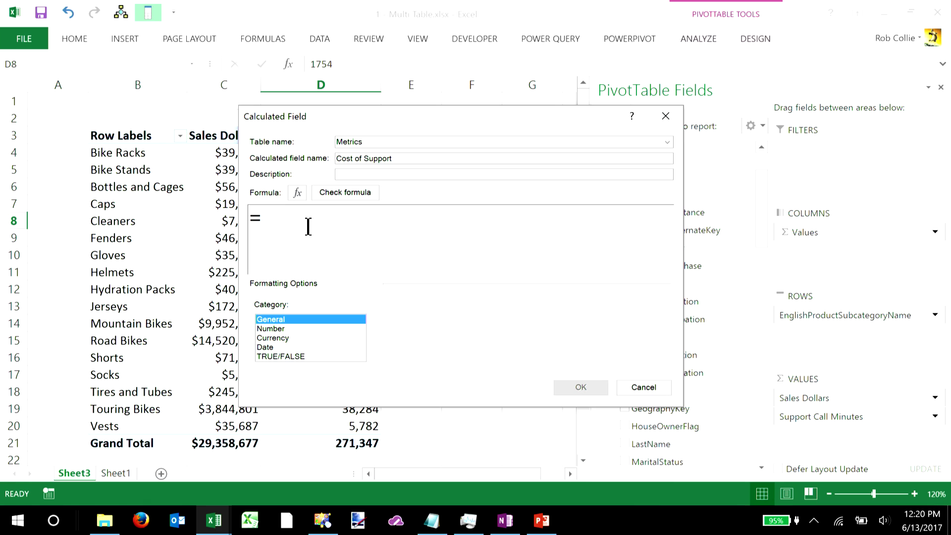
{"action": "type", "text": "[to"}
{"action": "key", "text": "BackSpace"}
{"action": "key", "text": "BackSpace"}
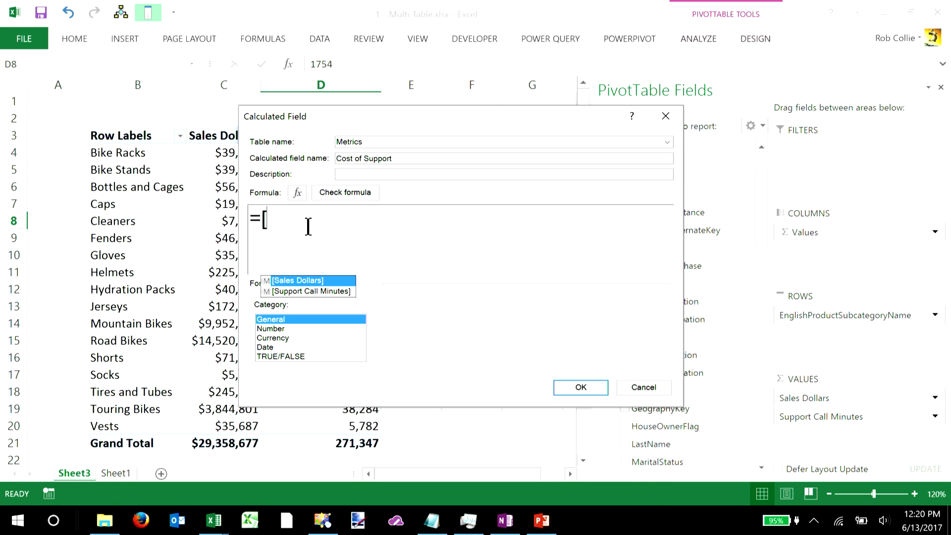
{"action": "key", "text": "Tab"}
{"action": "type", "text": "*1.50"}
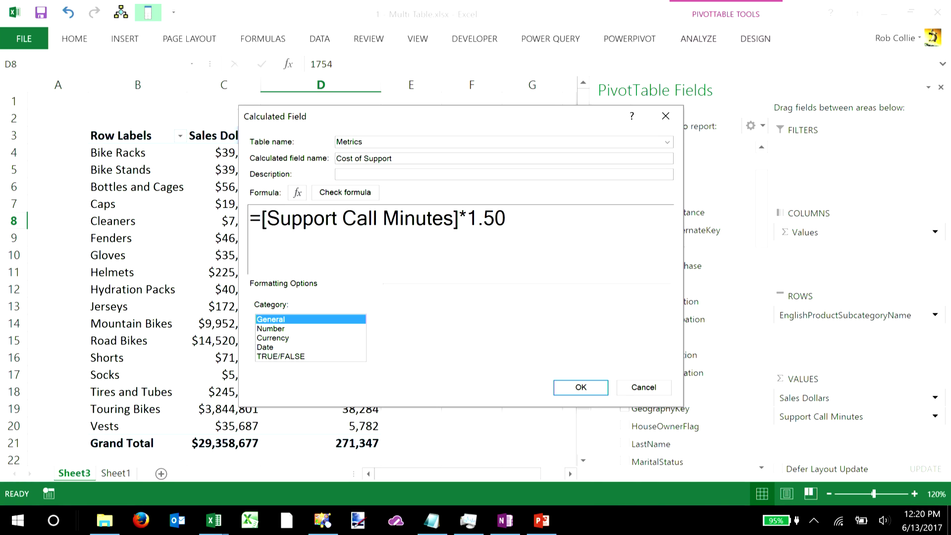
Format Cost of Support as $ currency with 0 decimal places and create the calculated field.
{"action": "left_click", "coordinate": [284, 338]}
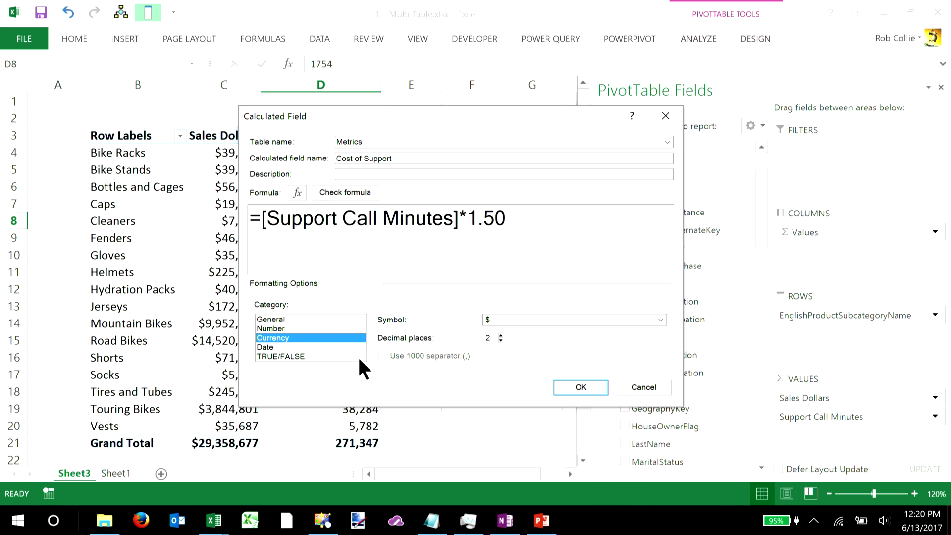
{"action": "left_click", "coordinate": [500, 340]}
{"action": "left_click", "coordinate": [500, 341]}
{"action": "left_click", "coordinate": [581, 387]}
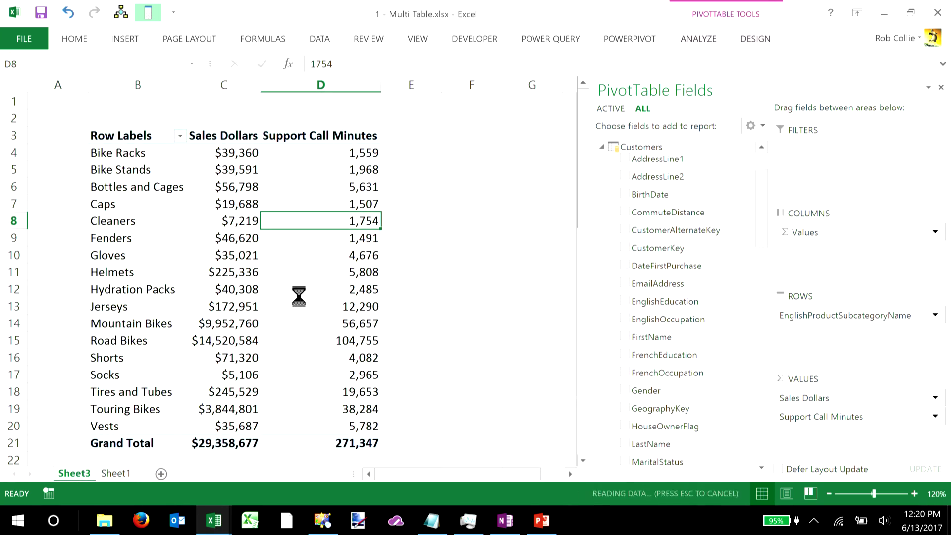
Compare Cost of Support with Sales Dollars in the PivotTable, in particular for Road Bikes.
{"action": "left_click", "coordinate": [419, 181]}
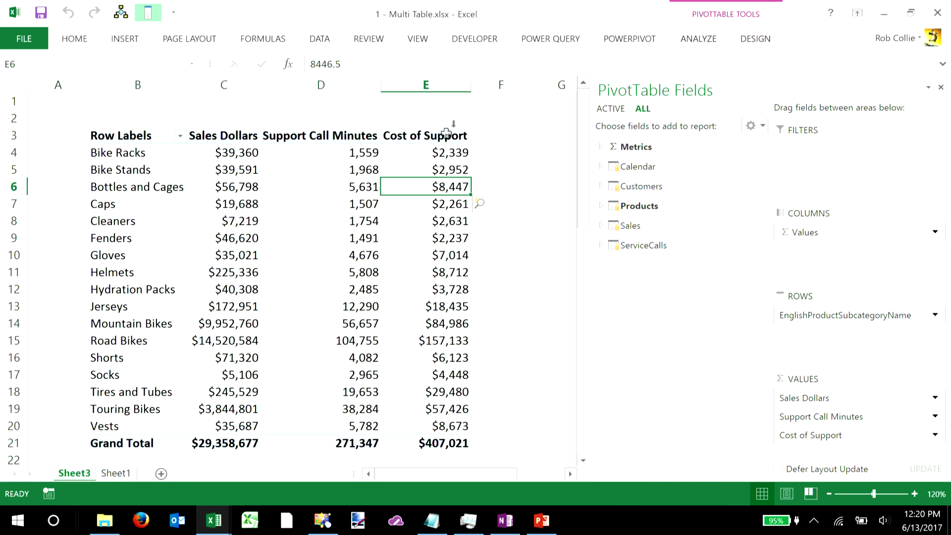
{"action": "left_click", "coordinate": [448, 341]}
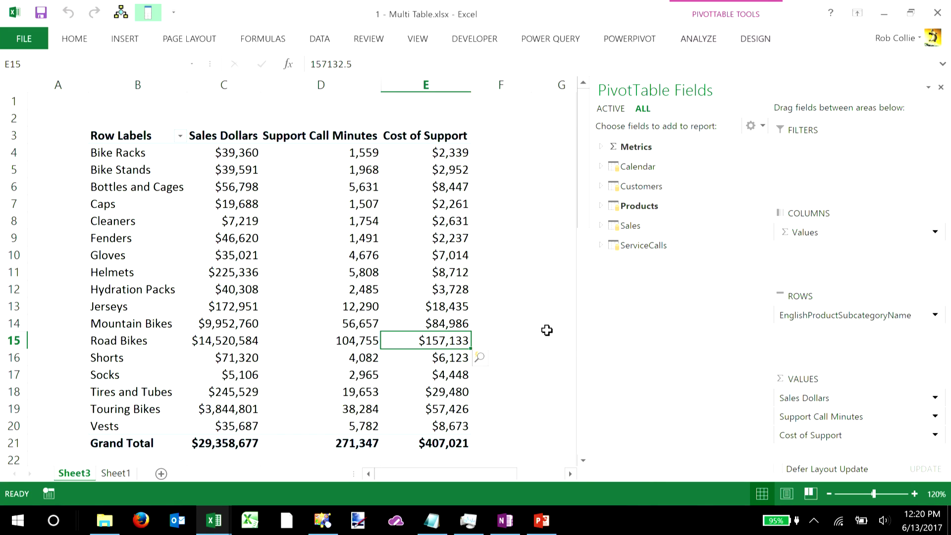
{"action": "key", "text": "Left"}
{"action": "key", "text": "Left"}
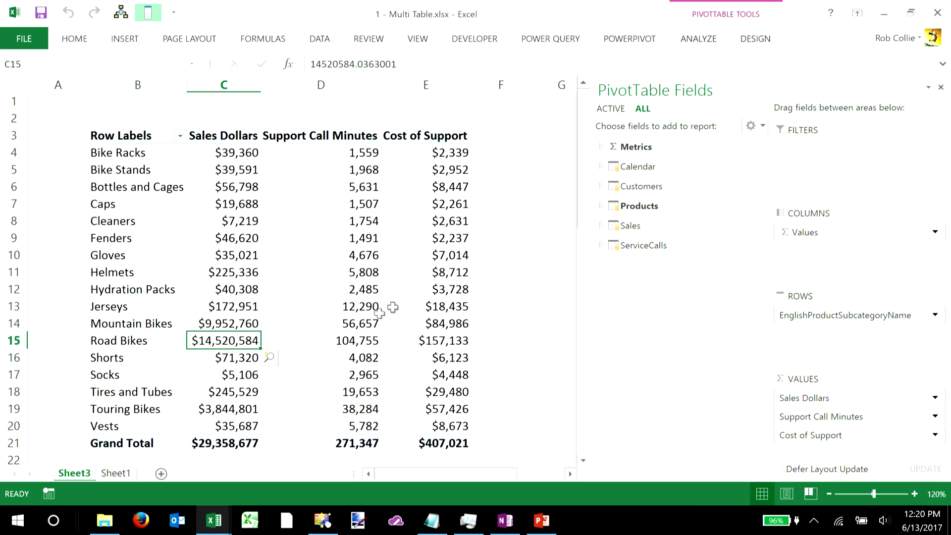
{"action": "left_click", "coordinate": [450, 187]}
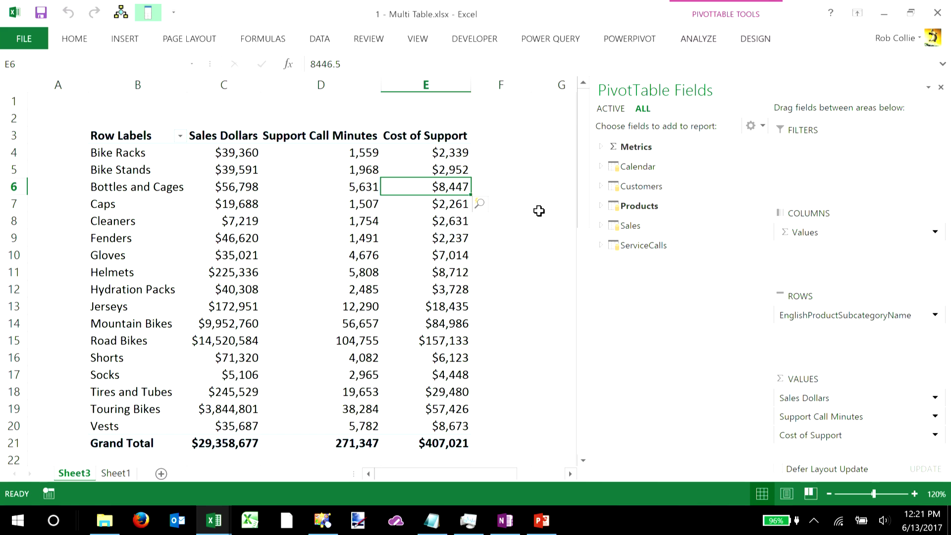
Start another calculated field in the Metrics table and name it "Support as % of Sales".
{"action": "left_click", "coordinate": [624, 39]}
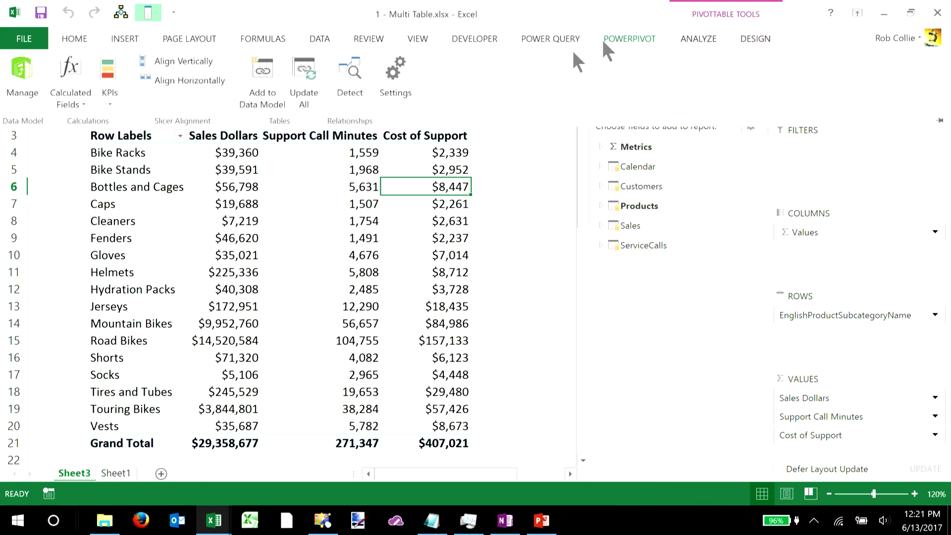
{"action": "left_click", "coordinate": [70, 98]}
{"action": "left_click", "coordinate": [94, 123]}
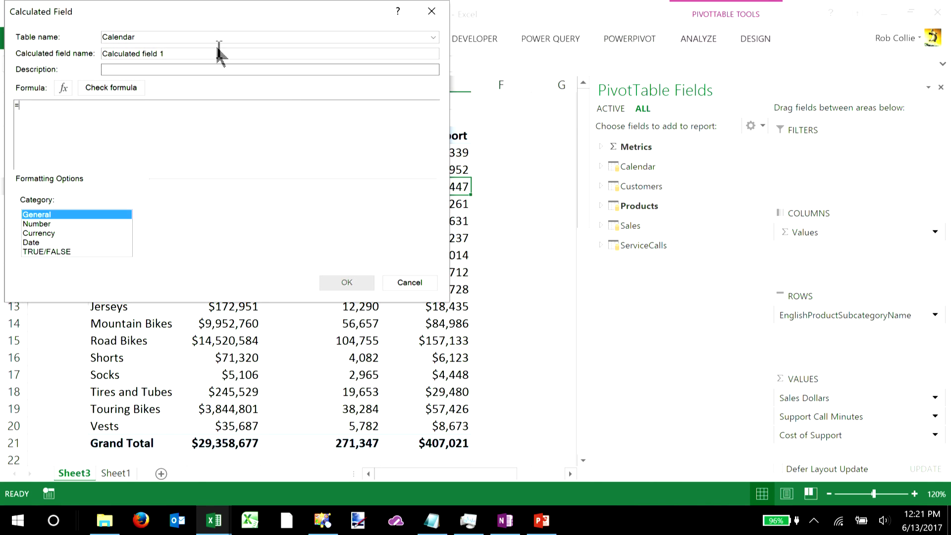
{"action": "left_click_drag", "start_coordinate": [208, 23], "coordinate": [358, 60]}
{"action": "left_click", "coordinate": [525, 77]}
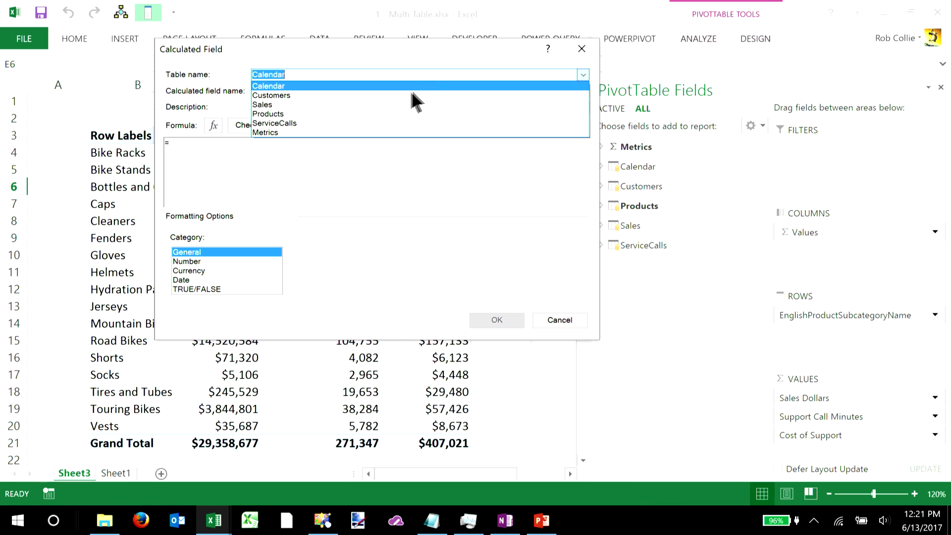
{"action": "left_click", "coordinate": [359, 132]}
{"action": "left_click_drag", "start_coordinate": [336, 91], "coordinate": [203, 85]}
{"action": "type", "text": "Support as % of Sales"}
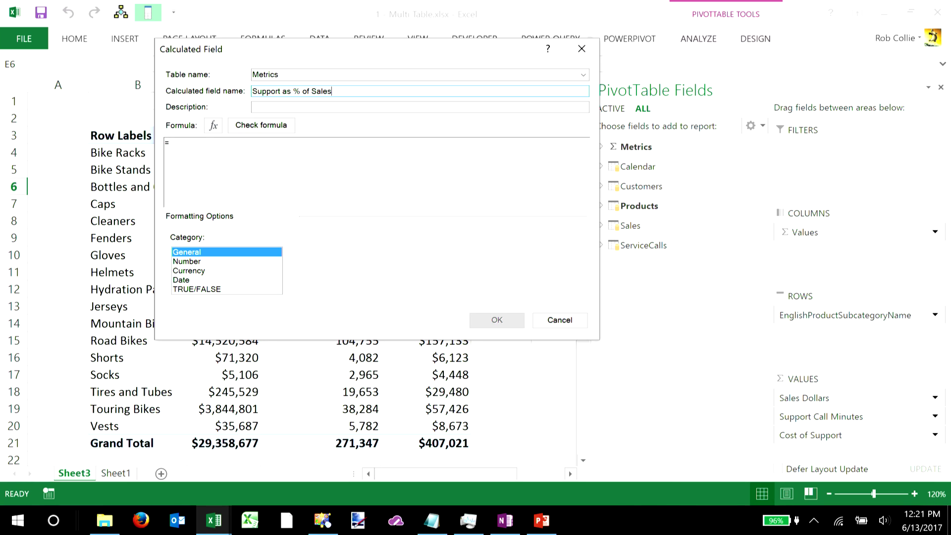
Enter the formula =DIVIDE([Cost of Support],[Sales Dollars]) for the Support as % of Sales calculated field.
{"action": "left_click", "coordinate": [251, 159]}
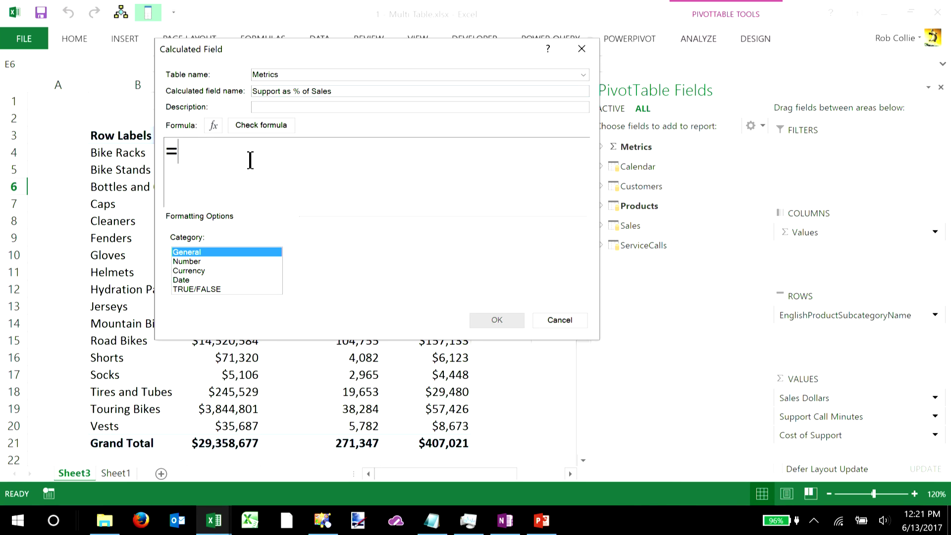
{"action": "type", "text": "div"}
{"action": "key", "text": "Tab"}
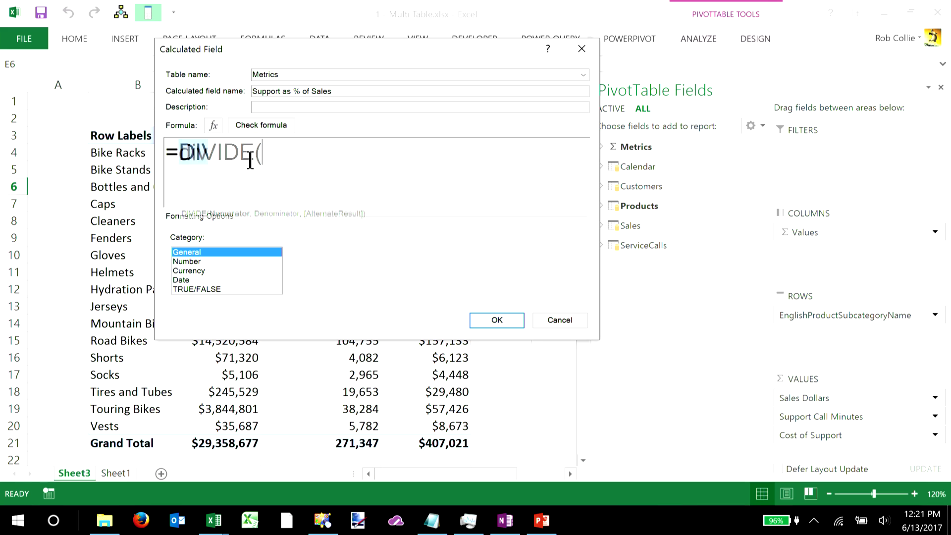
{"action": "type", "text": "["}
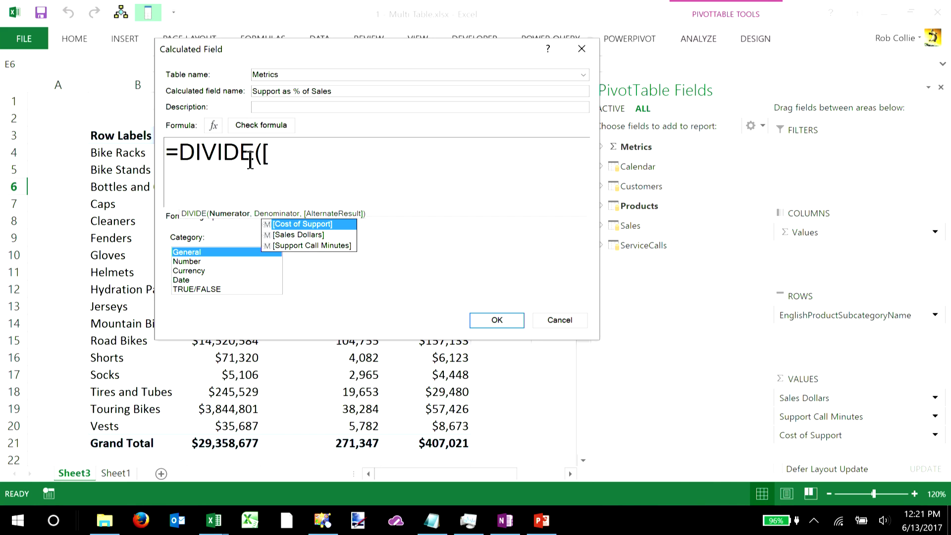
{"action": "key", "text": "Tab"}
{"action": "type", "text": ","}
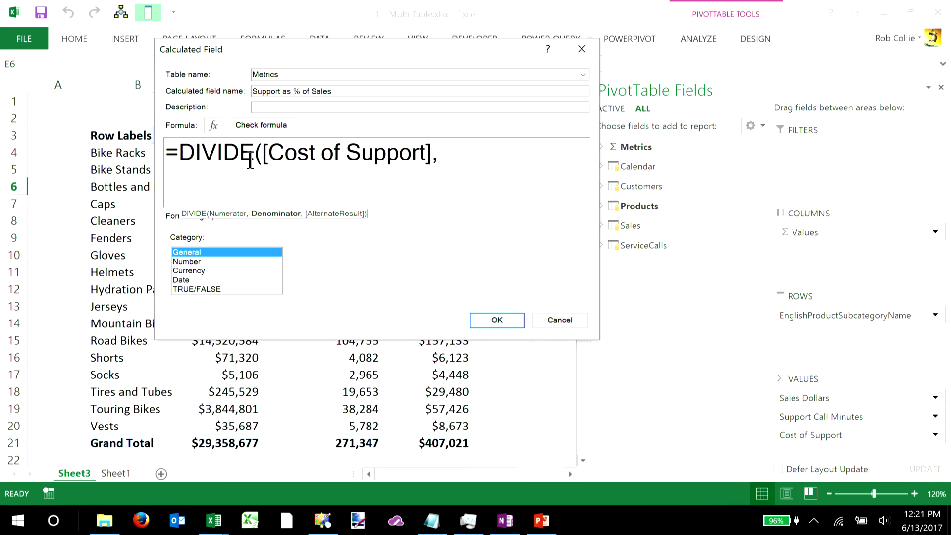
{"action": "type", "text": "["}
{"action": "key", "text": "Down"}
{"action": "key", "text": "Tab"}
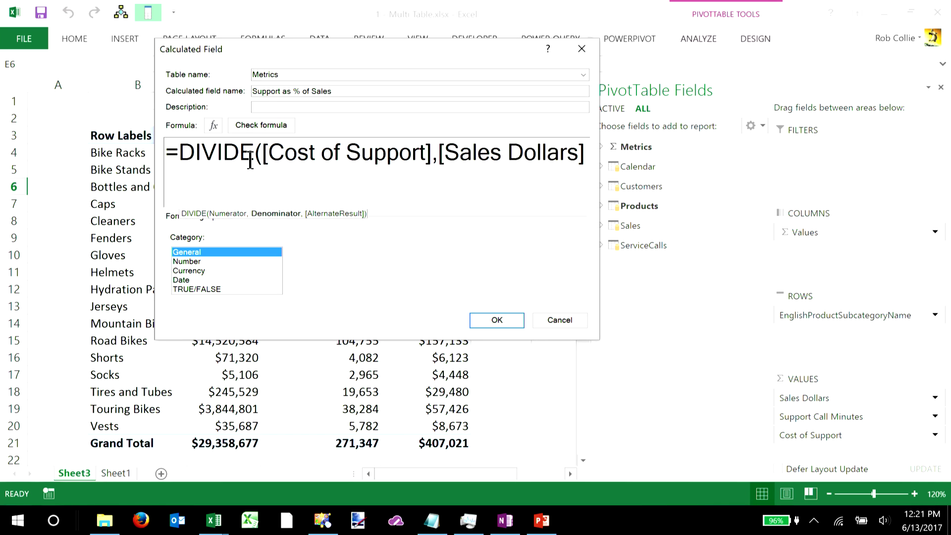
{"action": "type", "text": ")"}
Format Support as % of Sales as a percentage number with 1 decimal place and create the calculated field.
{"action": "left_click", "coordinate": [184, 262]}
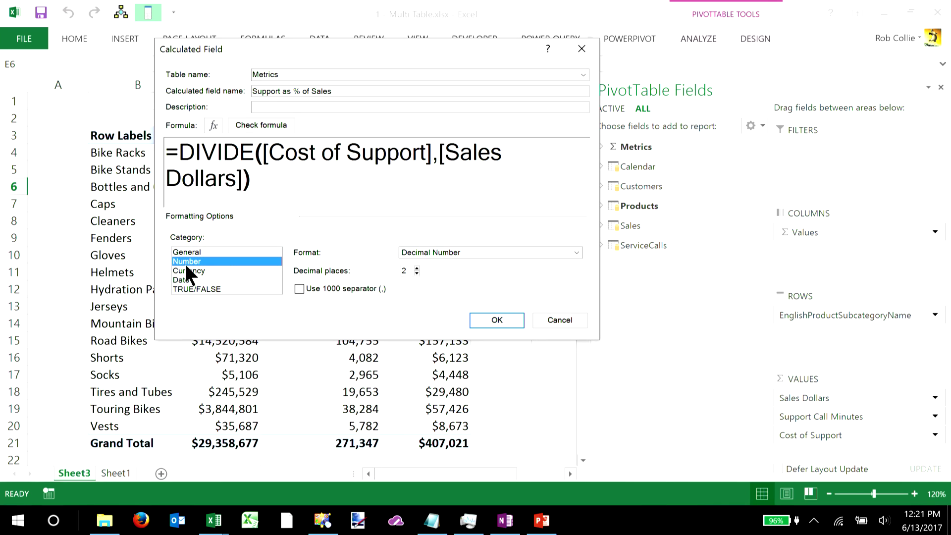
{"action": "left_click", "coordinate": [457, 252]}
{"action": "left_click", "coordinate": [442, 279]}
{"action": "left_click", "coordinate": [417, 273]}
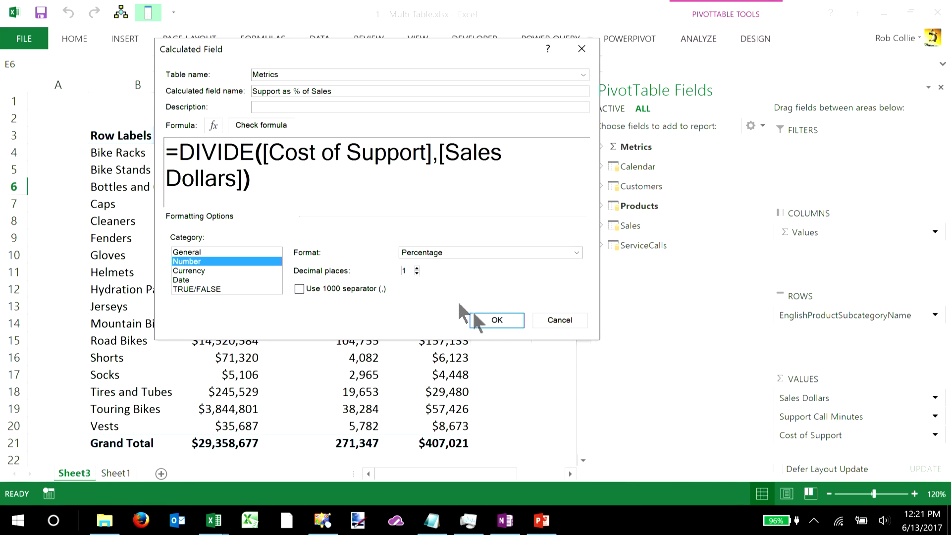
{"action": "left_click", "coordinate": [494, 320]}
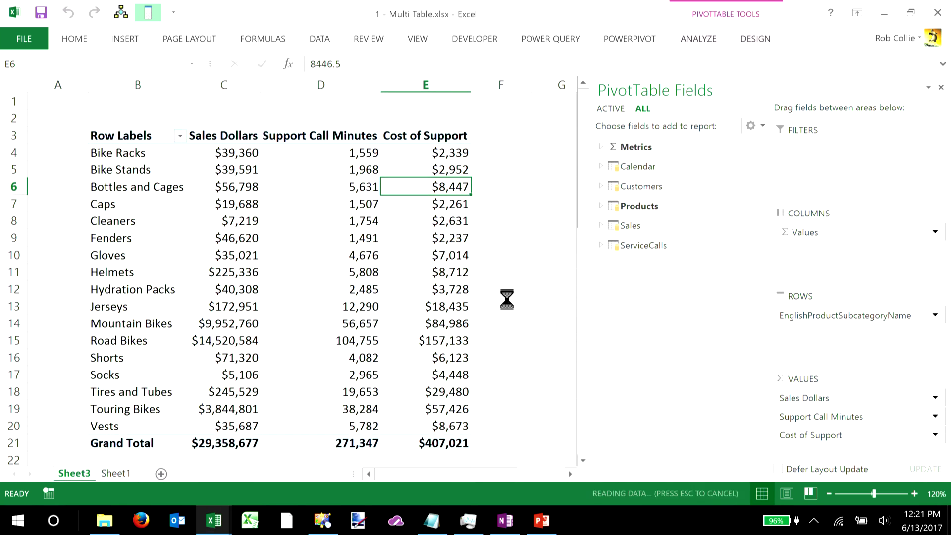
Remove Sales Dollars, Support Call Minutes and Cost of Support from the PivotTable's values, keeping only Support as % of Sales.
{"action": "left_click_drag", "start_coordinate": [824, 399], "coordinate": [552, 328]}
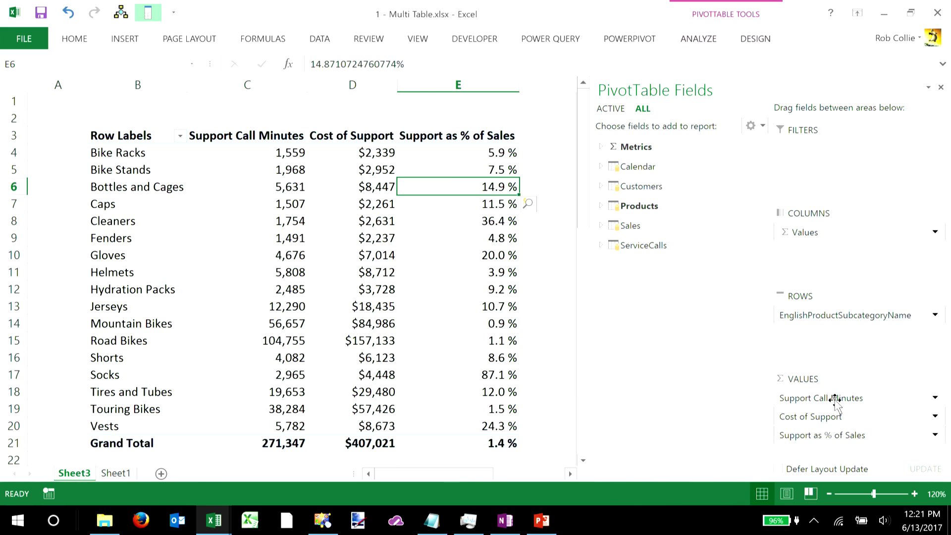
{"action": "left_click_drag", "start_coordinate": [835, 404], "coordinate": [523, 324]}
{"action": "left_click_drag", "start_coordinate": [812, 399], "coordinate": [378, 289]}
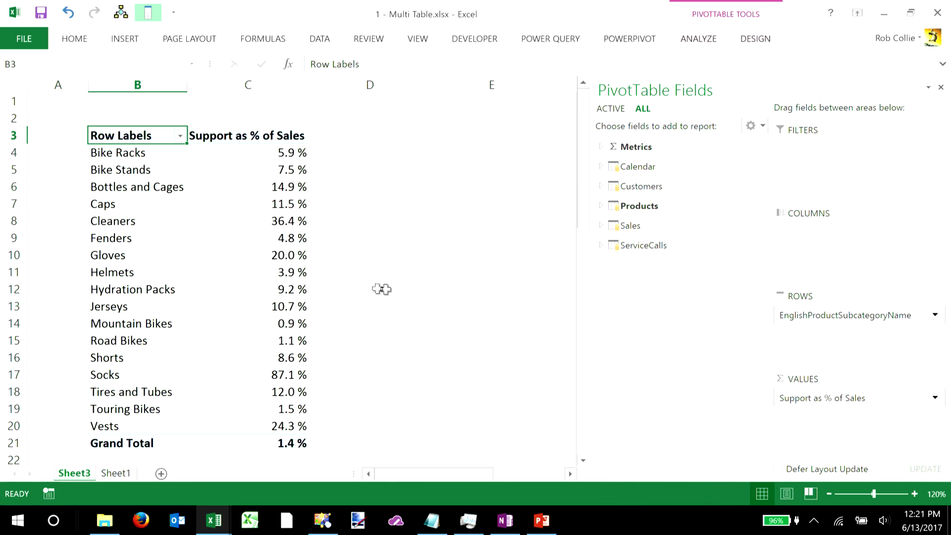
Apply a three-color scale, red for high and green for low values, to the Bike Racks cell of Support as % of Sales.
{"action": "left_click", "coordinate": [233, 238]}
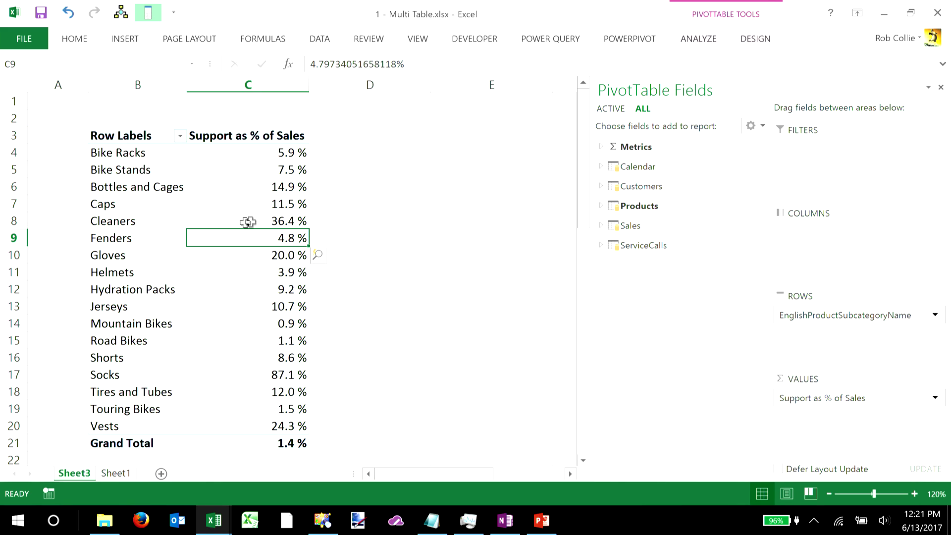
{"action": "left_click", "coordinate": [291, 147]}
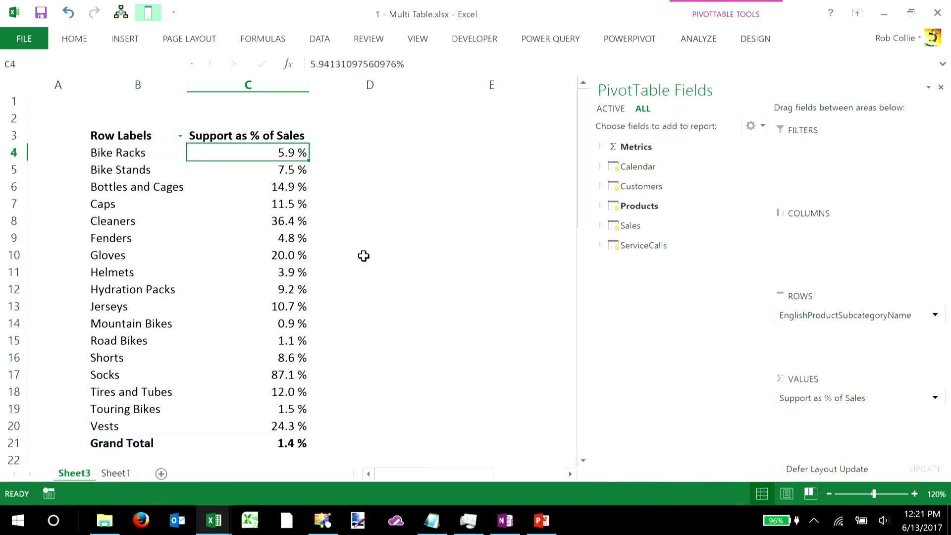
{"action": "left_click", "coordinate": [79, 40]}
{"action": "left_click", "coordinate": [613, 84]}
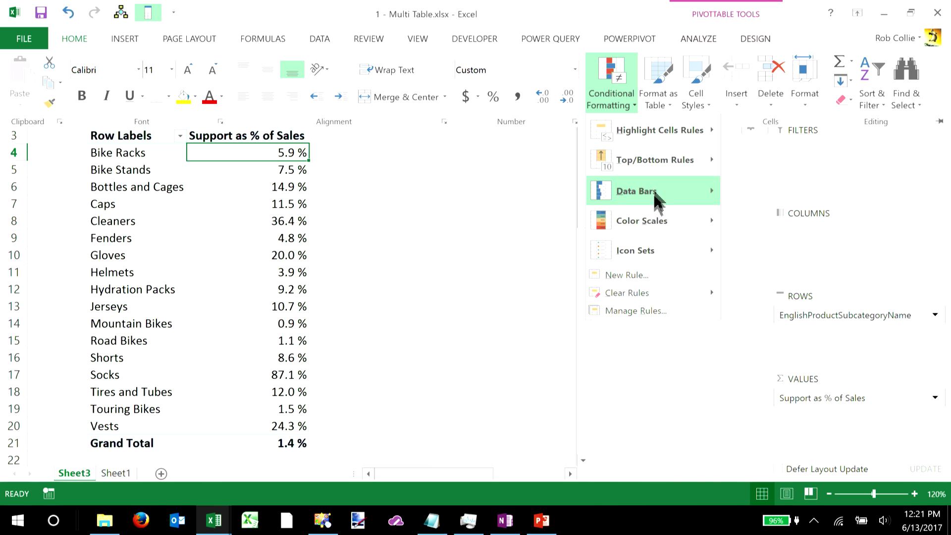
{"action": "mouse_move", "coordinate": [698, 220]}
{"action": "left_click", "coordinate": [768, 220]}
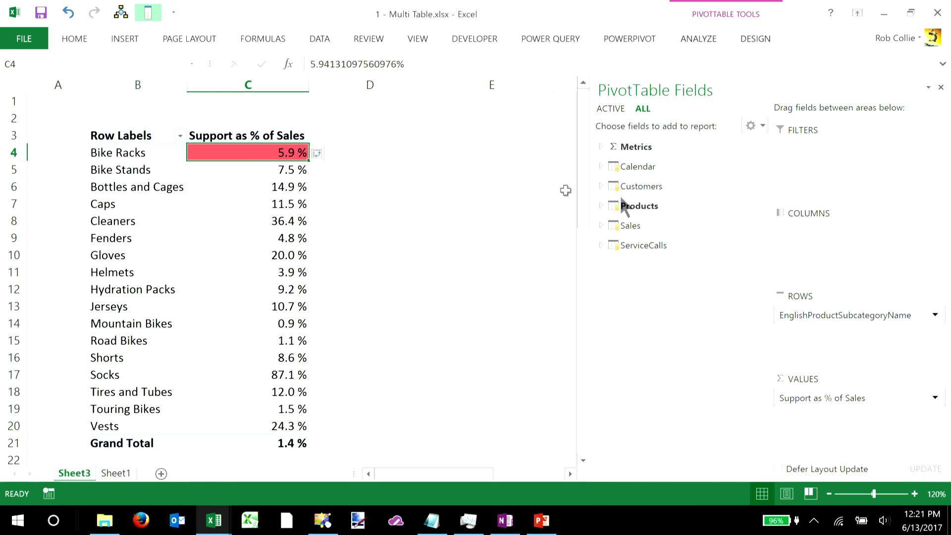
Extend the color scale to all cells showing "Support as % of Sales" values for "EnglishProductSubcategoryName".
{"action": "left_click", "coordinate": [325, 151]}
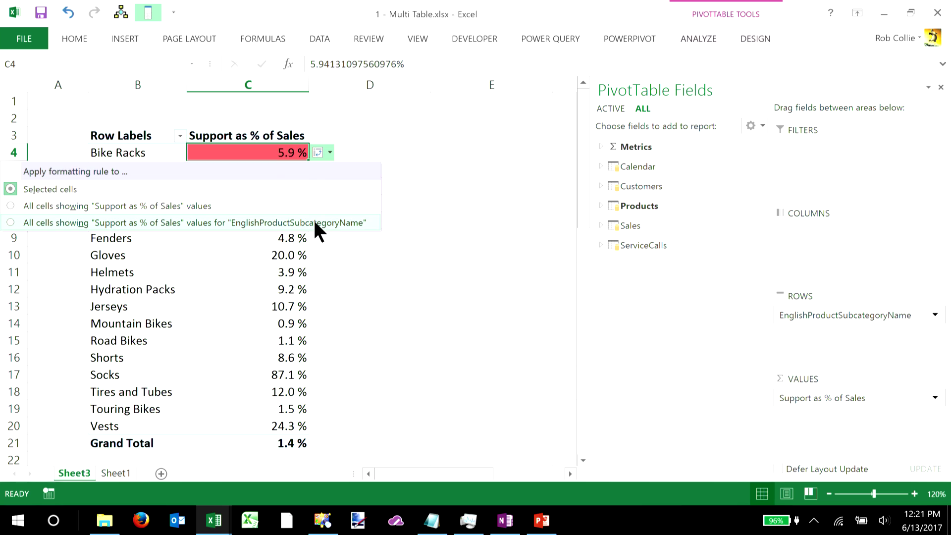
{"action": "left_click", "coordinate": [314, 223]}
{"action": "left_click", "coordinate": [268, 375]}
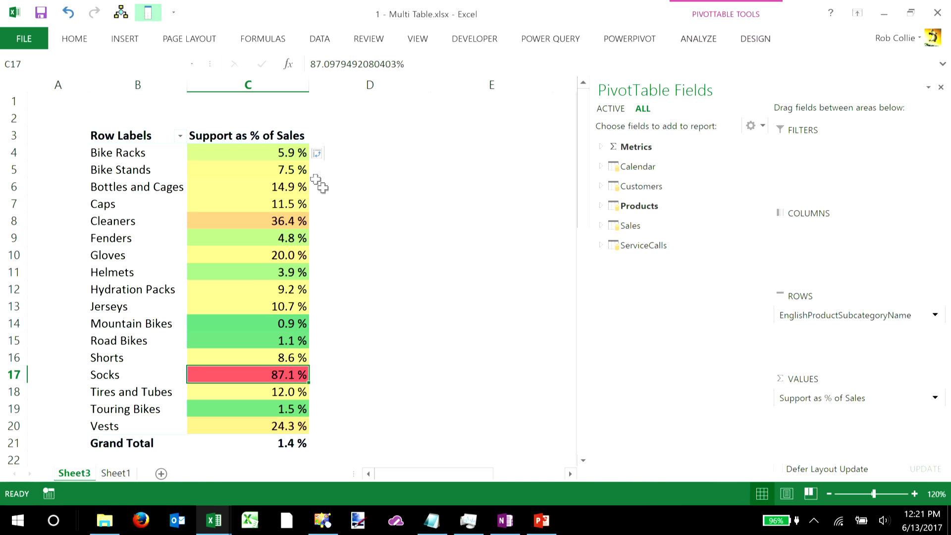
Sort the product subcategories by Support as % of Sales from largest to smallest.
{"action": "right_click", "coordinate": [286, 154]}
{"action": "mouse_move", "coordinate": [321, 243]}
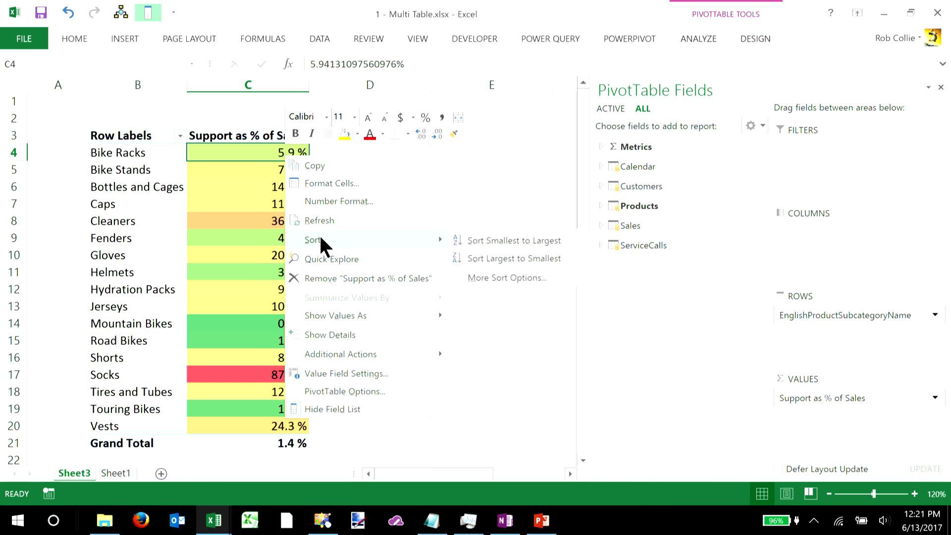
{"action": "left_click", "coordinate": [512, 258]}
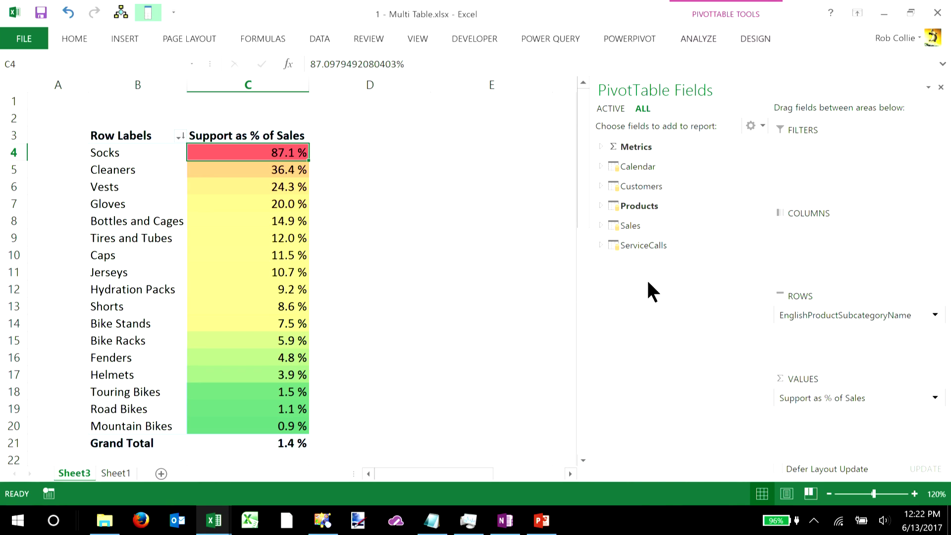
Split the PivotTable by customer gender by adding the Gender field from the Customers table to the columns.
{"action": "left_click", "coordinate": [600, 186]}
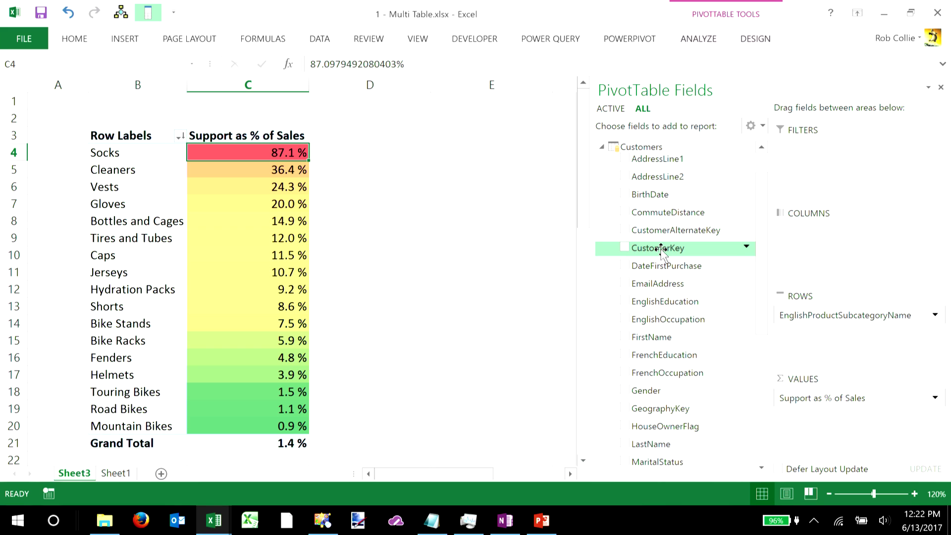
{"action": "left_click_drag", "start_coordinate": [763, 217], "coordinate": [766, 250]}
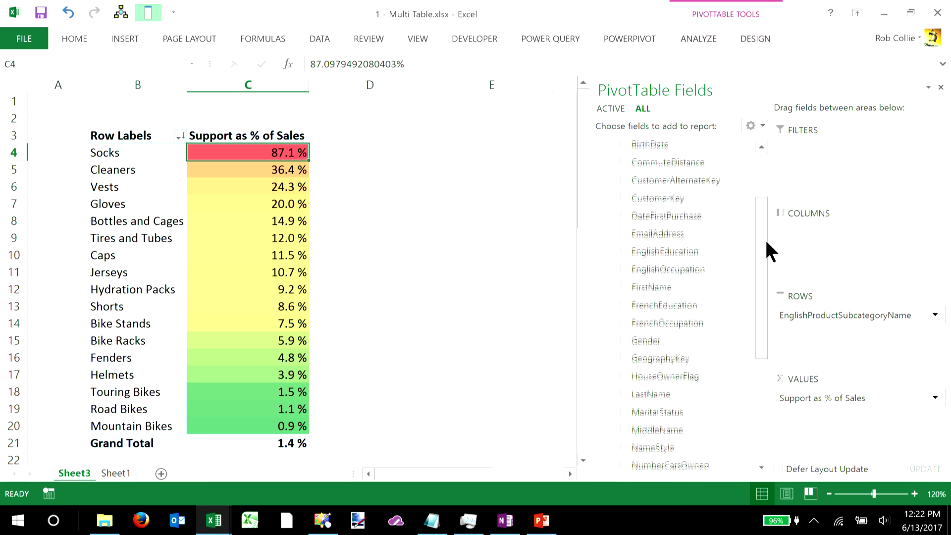
{"action": "left_click_drag", "start_coordinate": [655, 340], "coordinate": [837, 247]}
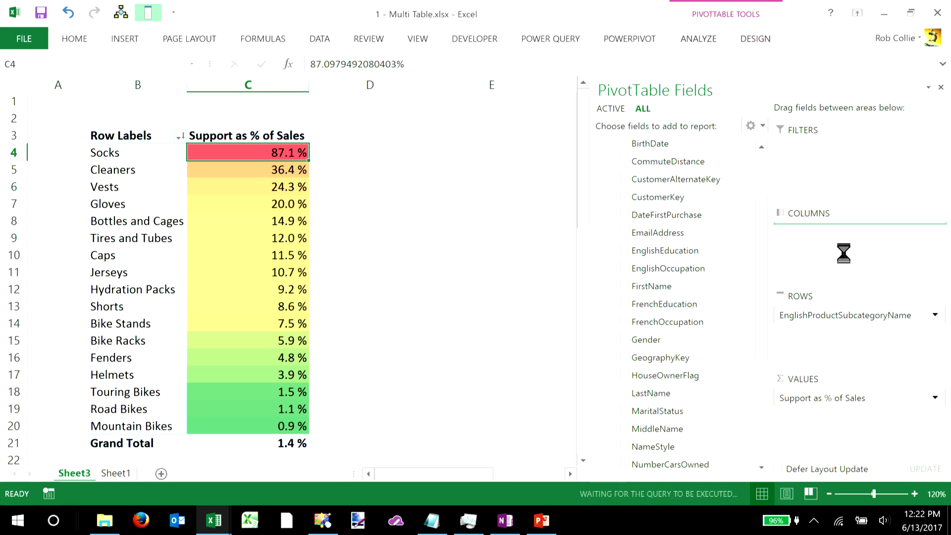
{"action": "left_click", "coordinate": [334, 171]}
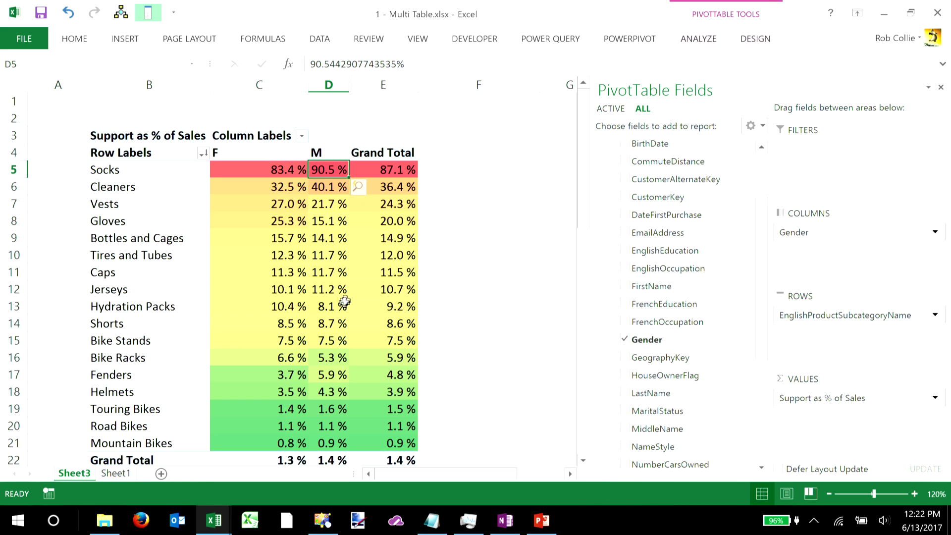
Examine the product subcategory labels, the F and M column headings and the female support percentages in the PivotTable.
{"action": "mouse_move", "coordinate": [346, 295]}
{"action": "left_click_drag", "start_coordinate": [149, 173], "coordinate": [83, 427]}
{"action": "left_click", "coordinate": [292, 156]}
{"action": "left_click_drag", "start_coordinate": [292, 157], "coordinate": [314, 155]}
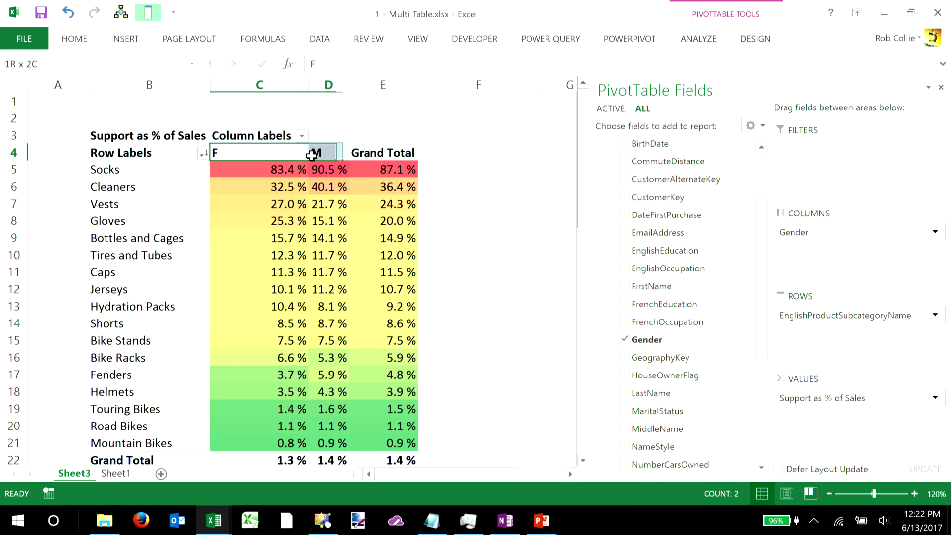
{"action": "left_click", "coordinate": [272, 174]}
{"action": "left_click", "coordinate": [274, 202]}
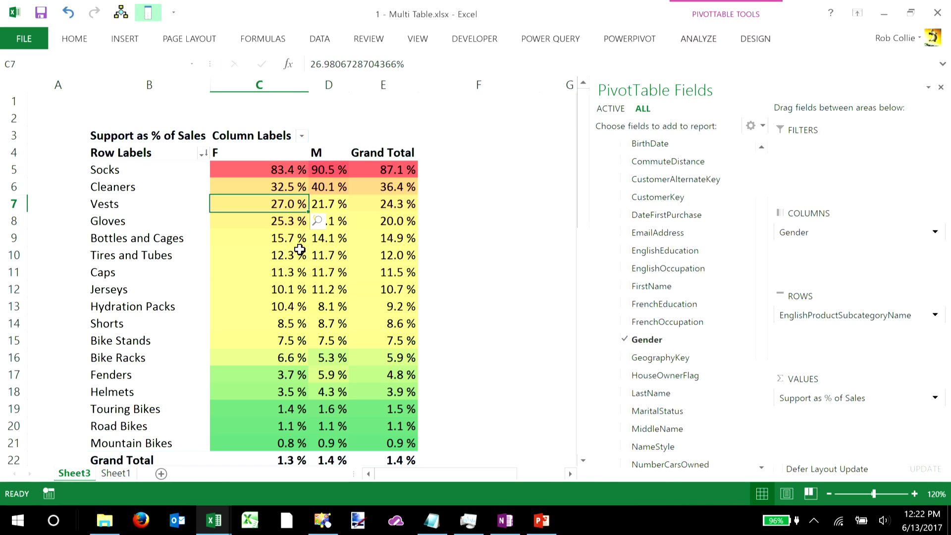
{"action": "mouse_move", "coordinate": [300, 249]}
Close 1 - Multi Table.xlsx without saving and open 2 - Massive Data 2013.xlsx from the Cube Formulas Talk folder.
{"action": "left_click", "coordinate": [936, 13]}
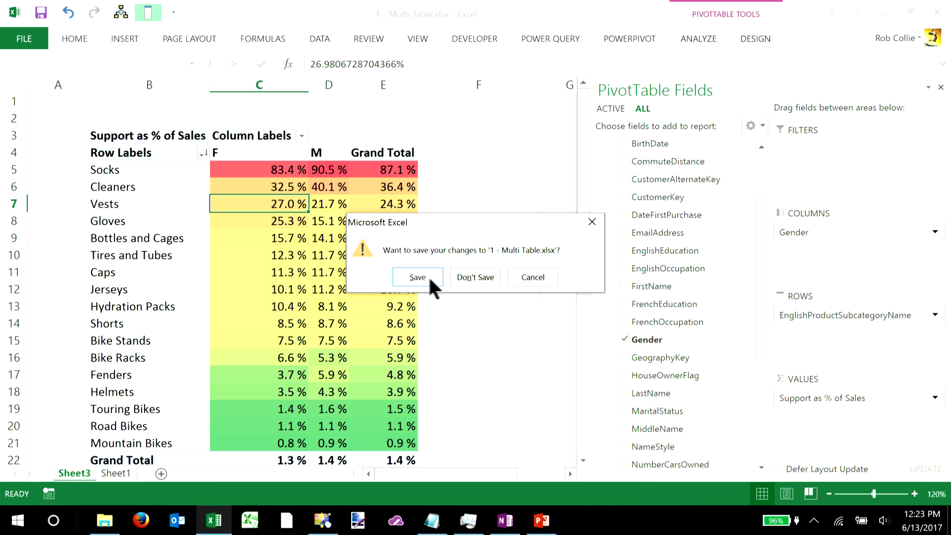
{"action": "left_click", "coordinate": [490, 278]}
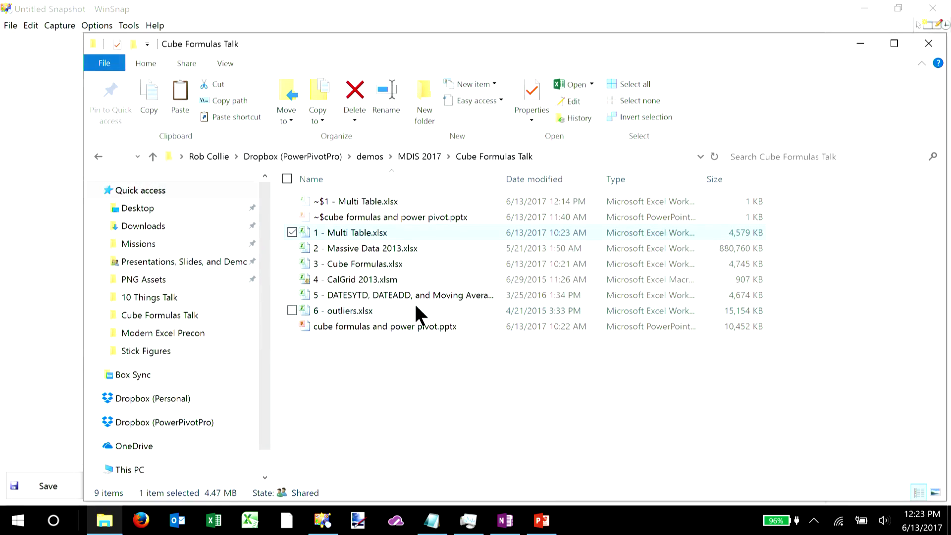
{"action": "double_click", "coordinate": [365, 233]}
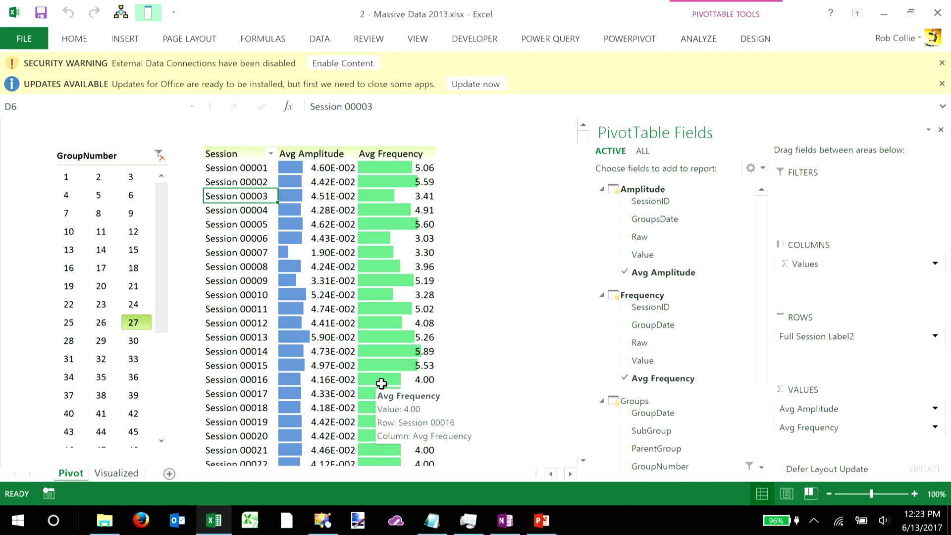
Inspect the Frequency and Amplitude tables in the Power Pivot data model and return to the Pivot worksheet.
{"action": "left_click", "coordinate": [629, 34]}
{"action": "left_click", "coordinate": [21, 74]}
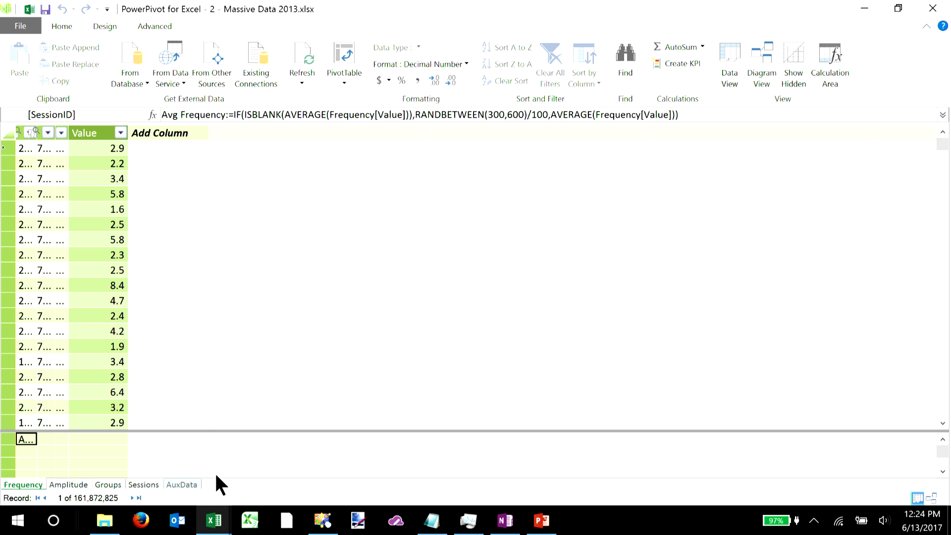
{"action": "left_click", "coordinate": [69, 484]}
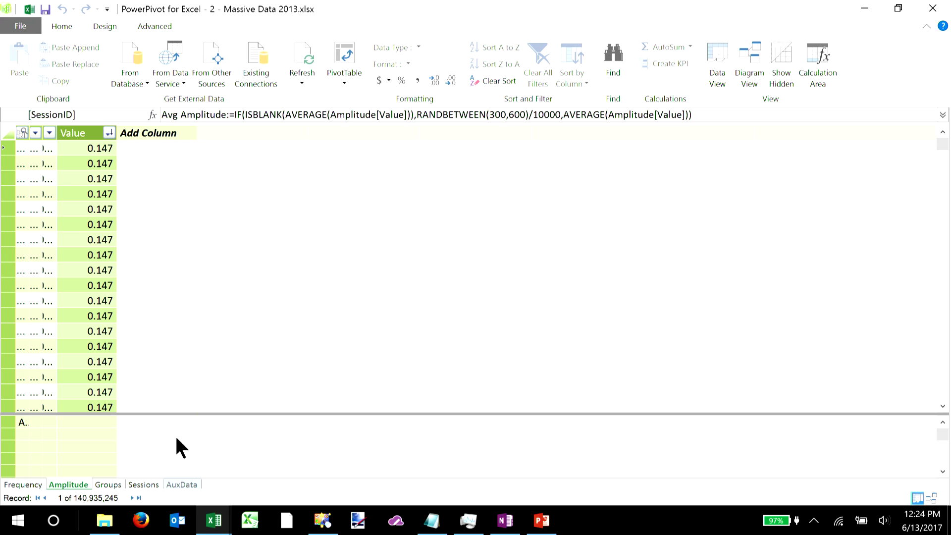
{"action": "key", "text": "alt+Tab"}
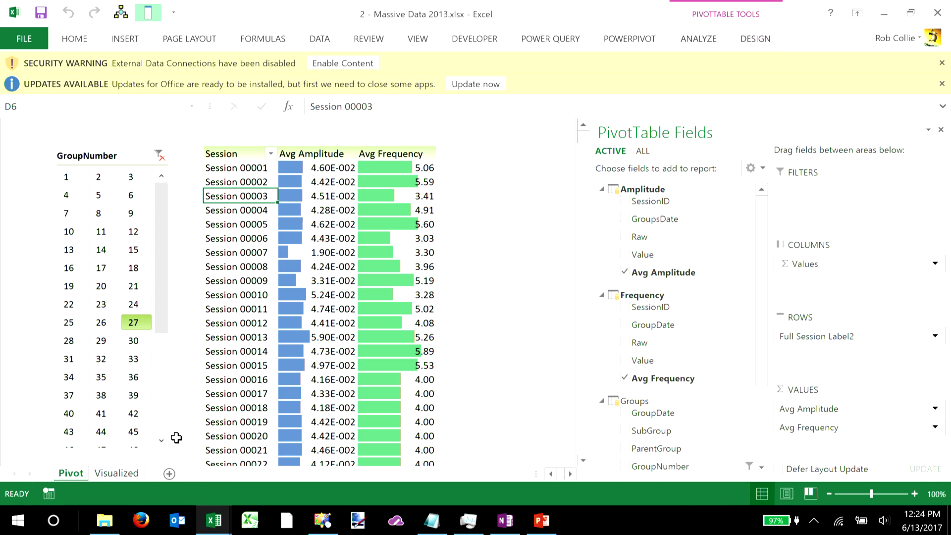
{"action": "left_click", "coordinate": [260, 254]}
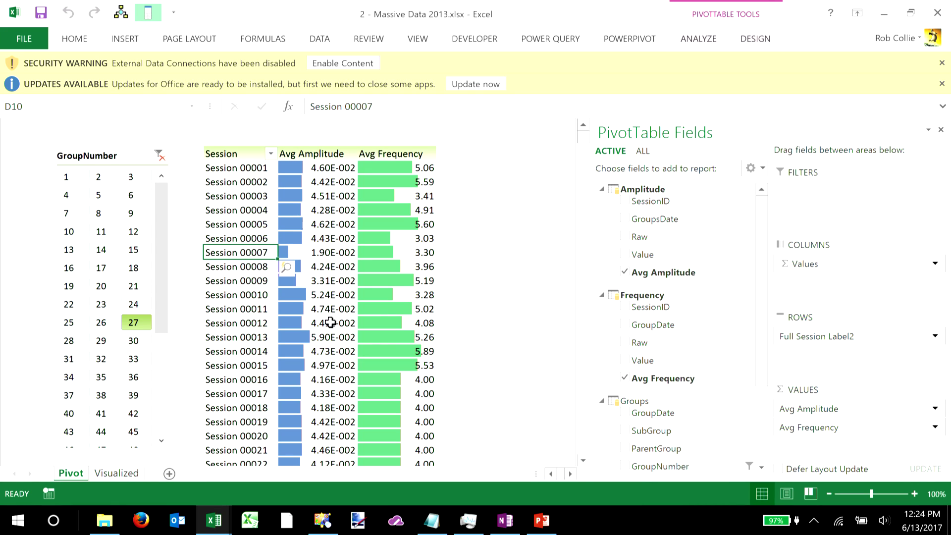
Dismiss the notification bars and inspect the first sessions' Avg Amplitude and Avg Frequency values.
{"action": "left_click", "coordinate": [941, 84]}
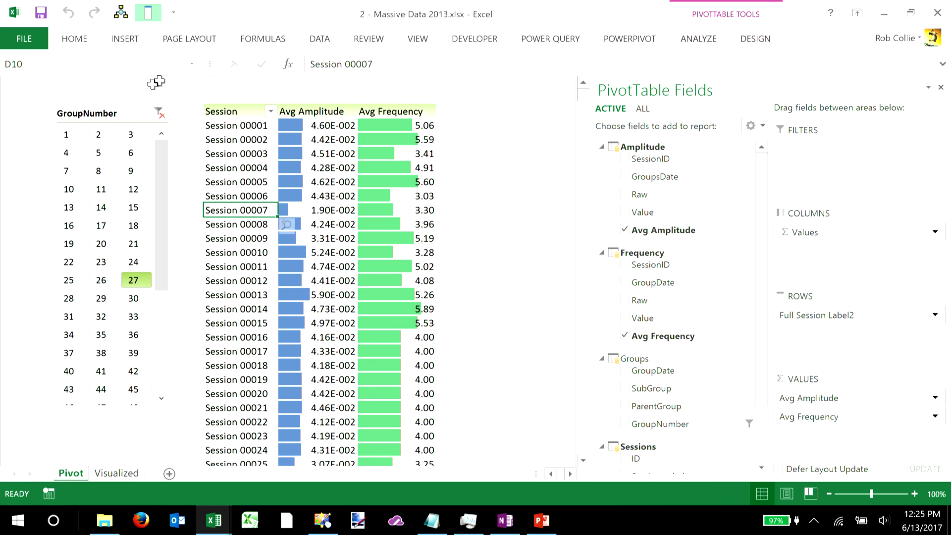
{"action": "left_click_drag", "start_coordinate": [316, 125], "coordinate": [314, 255]}
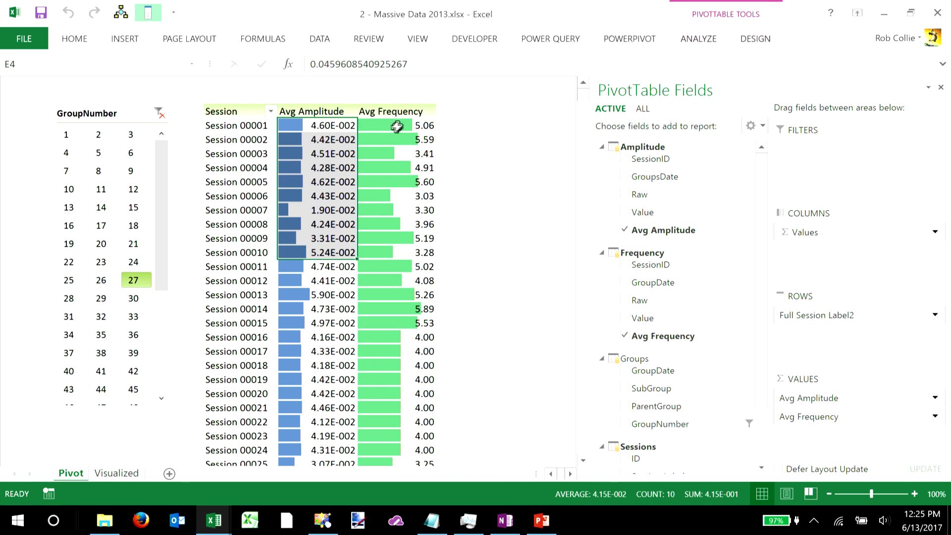
{"action": "left_click_drag", "start_coordinate": [402, 125], "coordinate": [402, 237]}
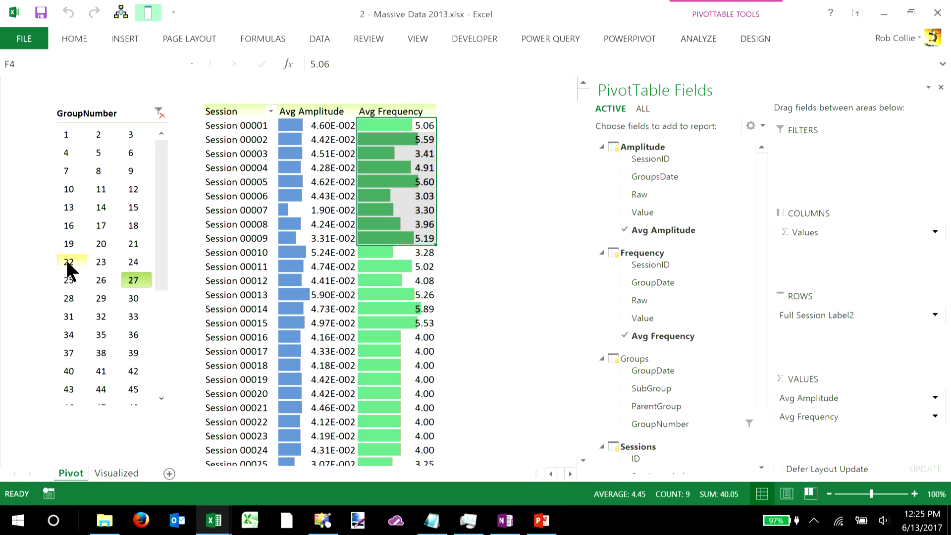
Filter the session PivotTable by GroupNumber 17, 12 and finally 29.
{"action": "left_click", "coordinate": [101, 228]}
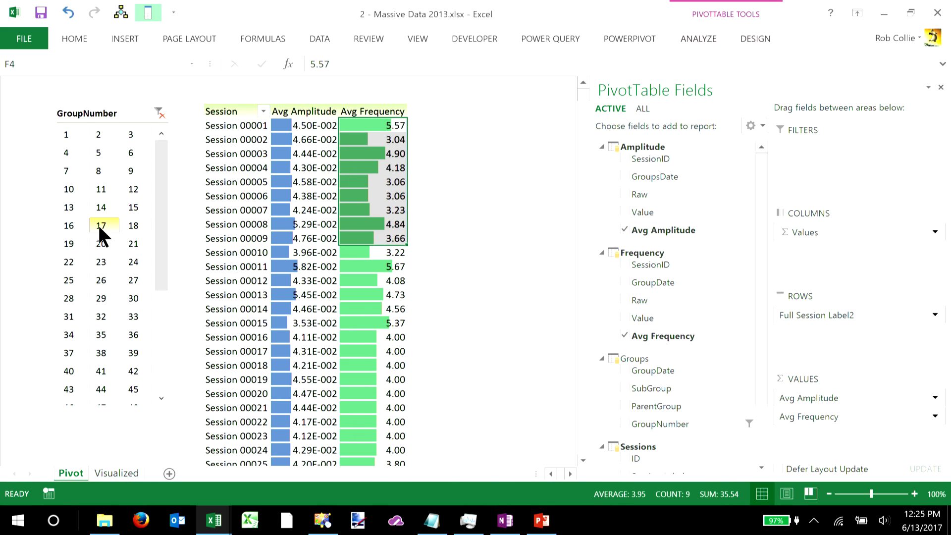
{"action": "left_click", "coordinate": [138, 189]}
{"action": "left_click", "coordinate": [102, 298]}
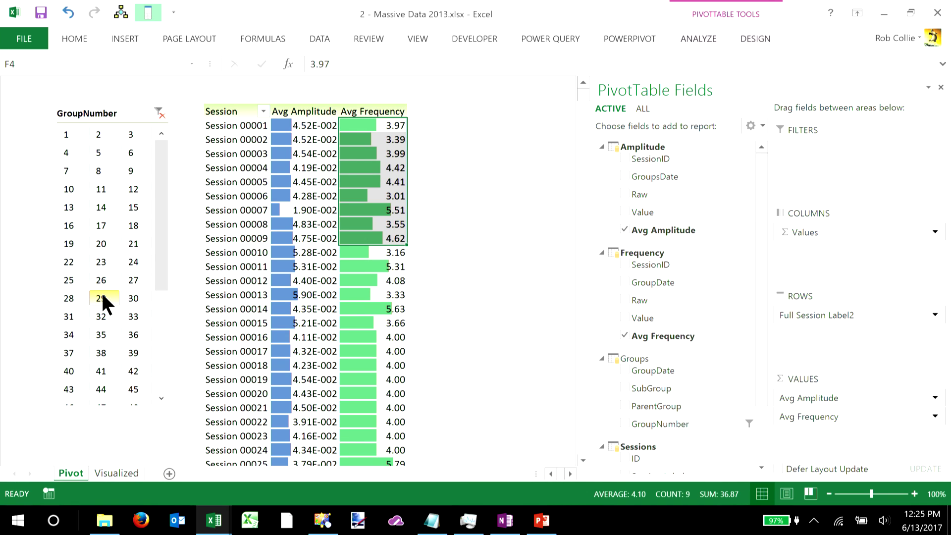
{"action": "left_click", "coordinate": [326, 140]}
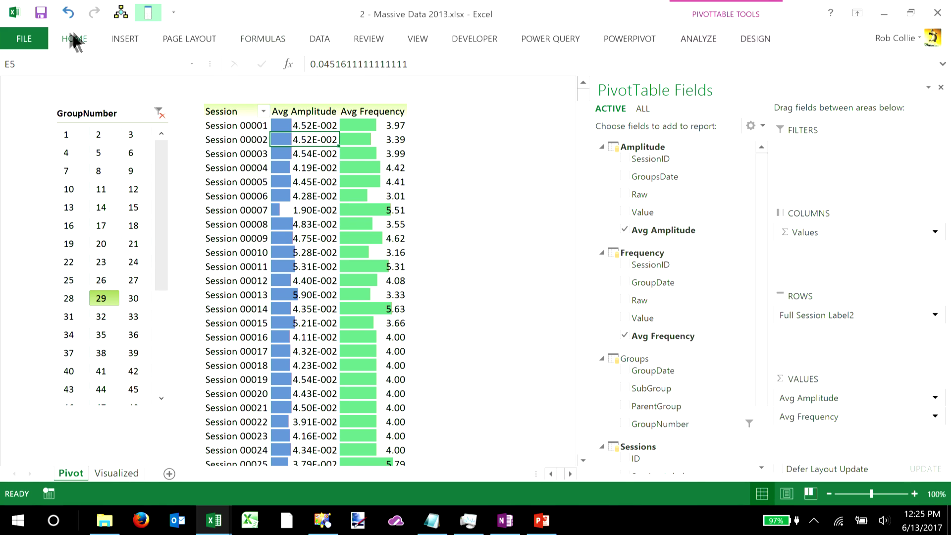
Show the row and column headings and jump to the last row of the Avg Amplitude column.
{"action": "left_click", "coordinate": [419, 40]}
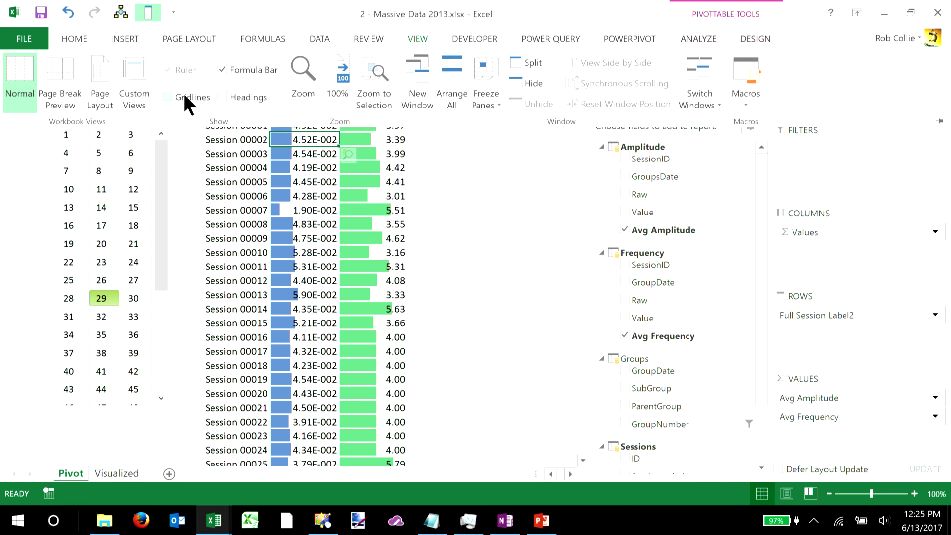
{"action": "left_click", "coordinate": [223, 97]}
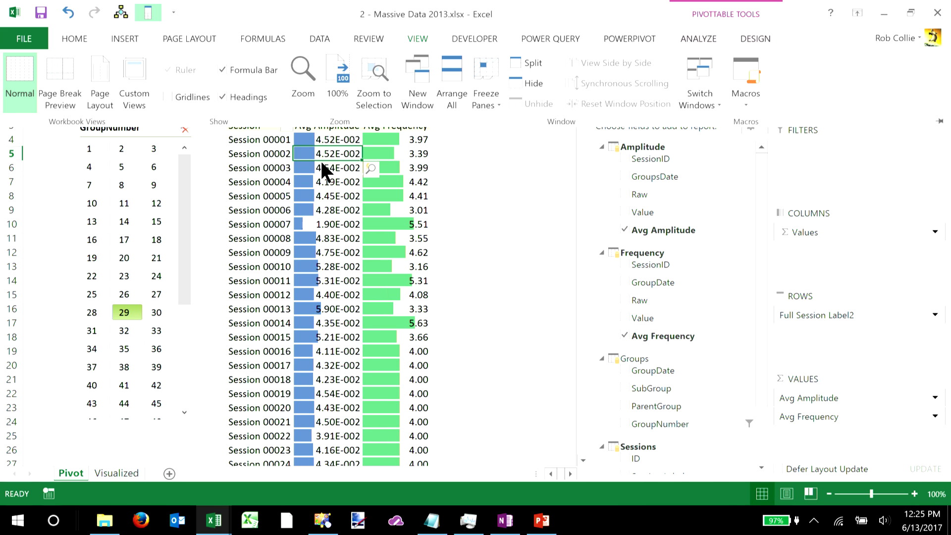
{"action": "left_click", "coordinate": [328, 182]}
{"action": "key", "text": "ctrl+Down"}
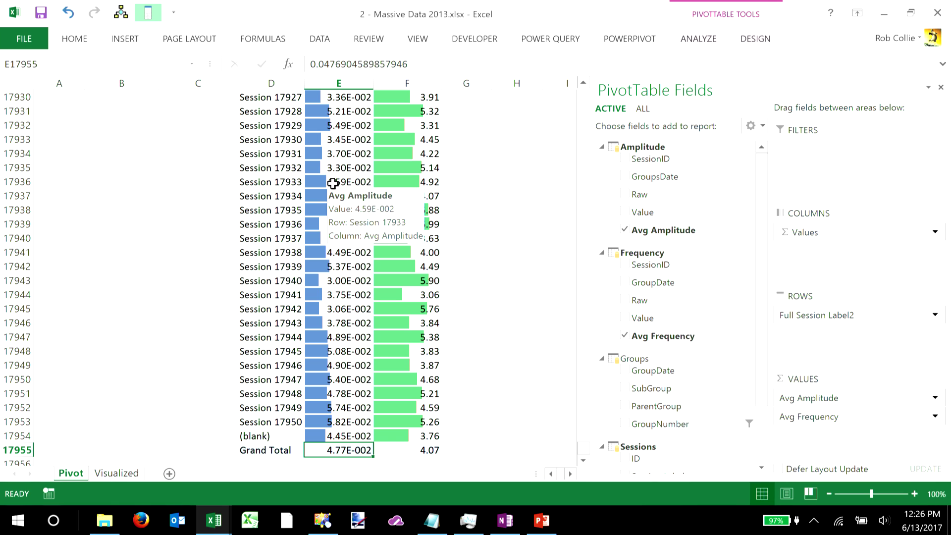
Close 2 - Massive Data 2013.xlsx without saving and open 3 - Cube Formulas.xlsx.
{"action": "left_click", "coordinate": [937, 12]}
{"action": "left_click", "coordinate": [475, 277]}
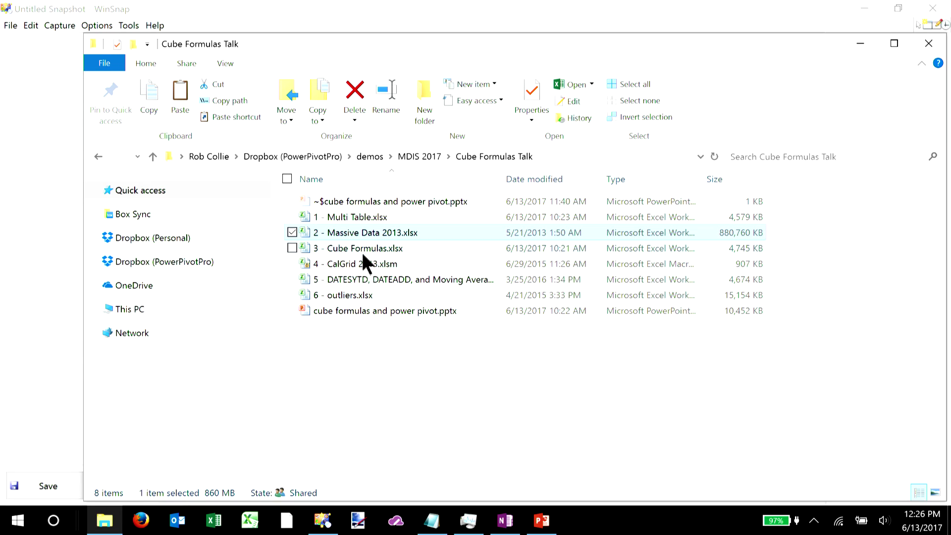
{"action": "double_click", "coordinate": [362, 251]}
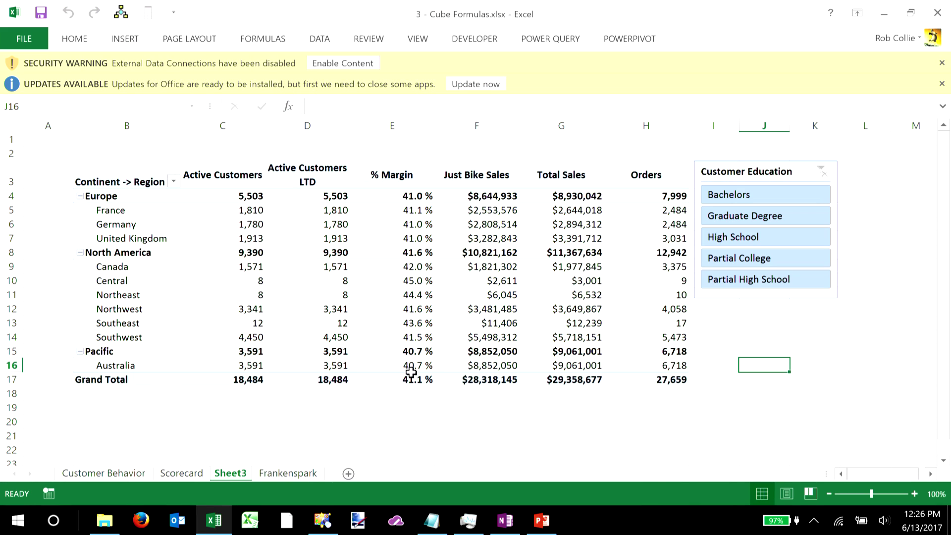
Select a cell in the Sheet3 PivotTable and dismiss the update and security notification bars.
{"action": "left_click", "coordinate": [510, 307]}
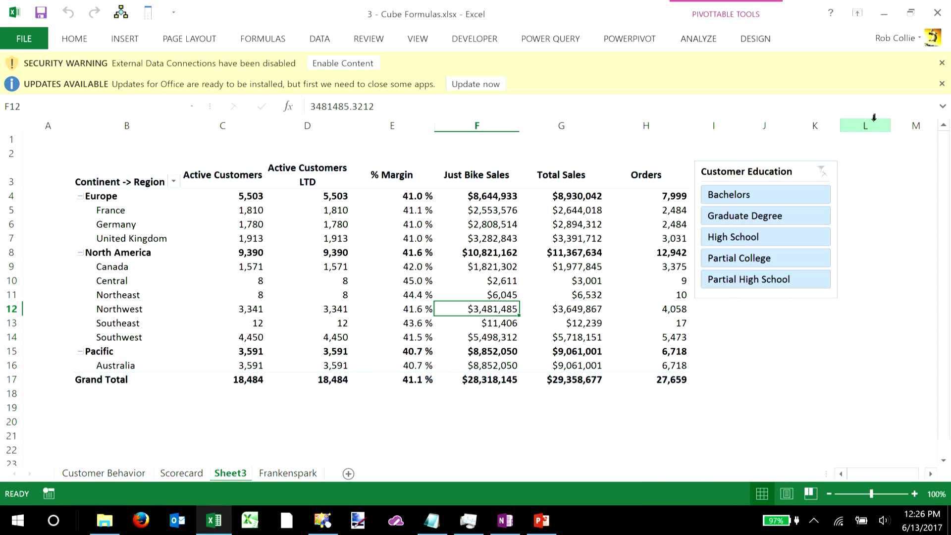
{"action": "left_click", "coordinate": [941, 83]}
{"action": "left_click", "coordinate": [942, 63]}
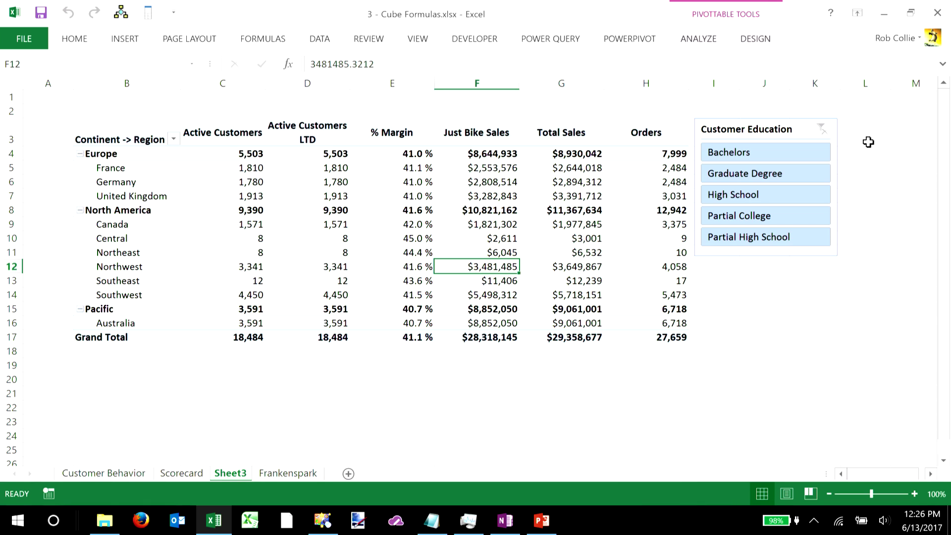
Filter the PivotTable by Bachelors, Graduate Degree, Partial College and Partial High School customer education in turn, and clear the filter.
{"action": "left_click", "coordinate": [761, 156]}
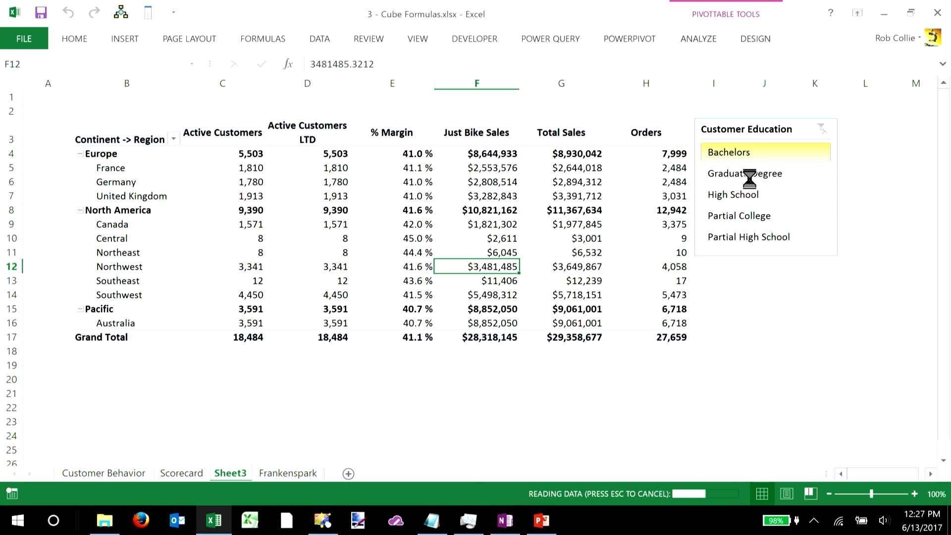
{"action": "left_click", "coordinate": [749, 180]}
{"action": "left_click", "coordinate": [769, 157]}
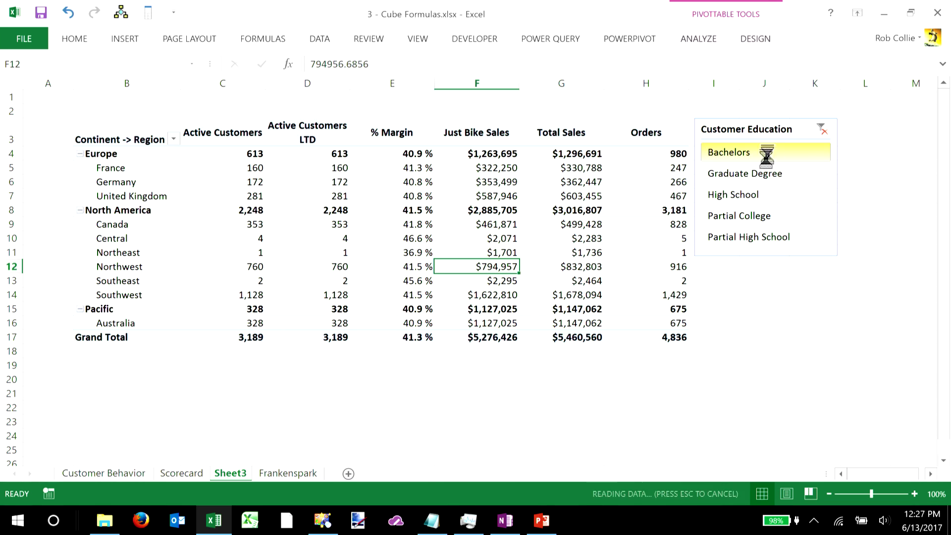
{"action": "left_click", "coordinate": [758, 216]}
{"action": "left_click", "coordinate": [765, 236]}
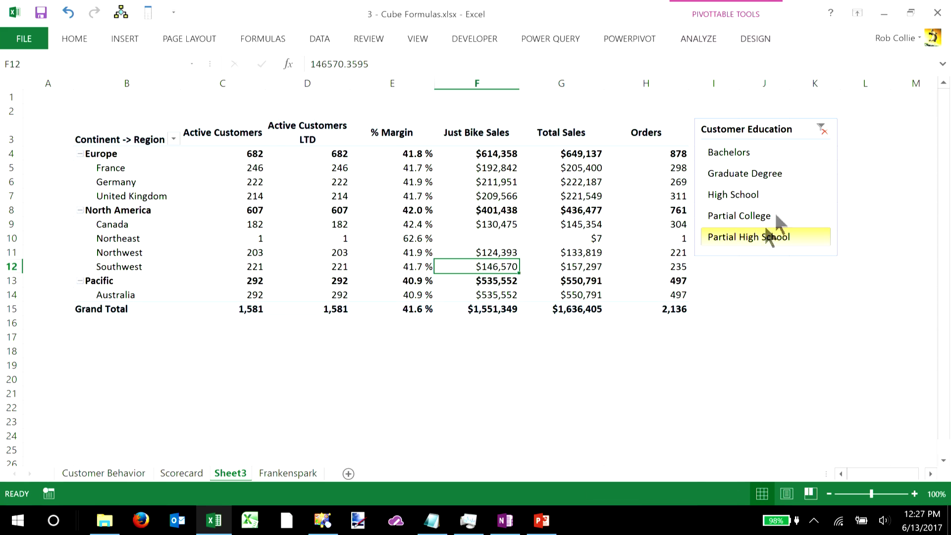
{"action": "left_click", "coordinate": [822, 130]}
Convert the Continent -> Region PivotTable on Sheet3 to cube formulas using the OLAP tools.
{"action": "left_click", "coordinate": [497, 194]}
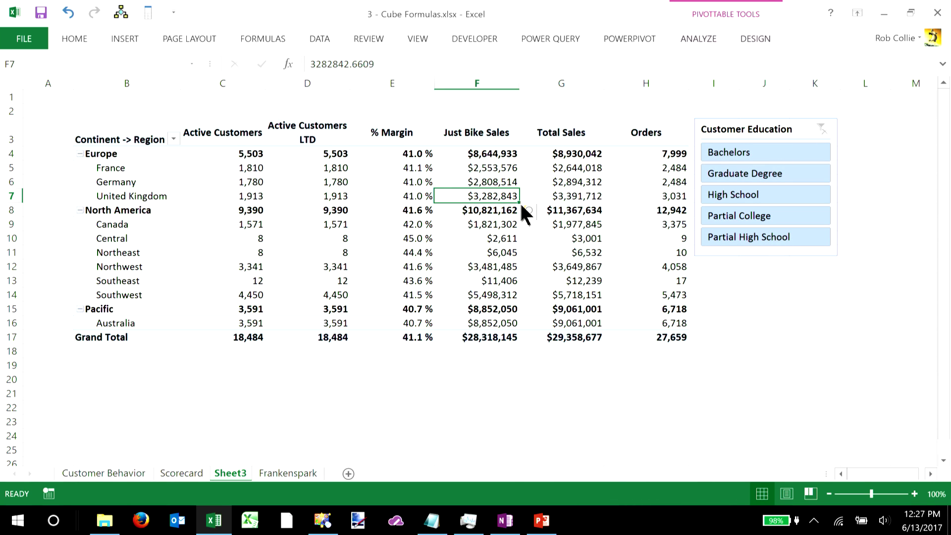
{"action": "left_click", "coordinate": [701, 41]}
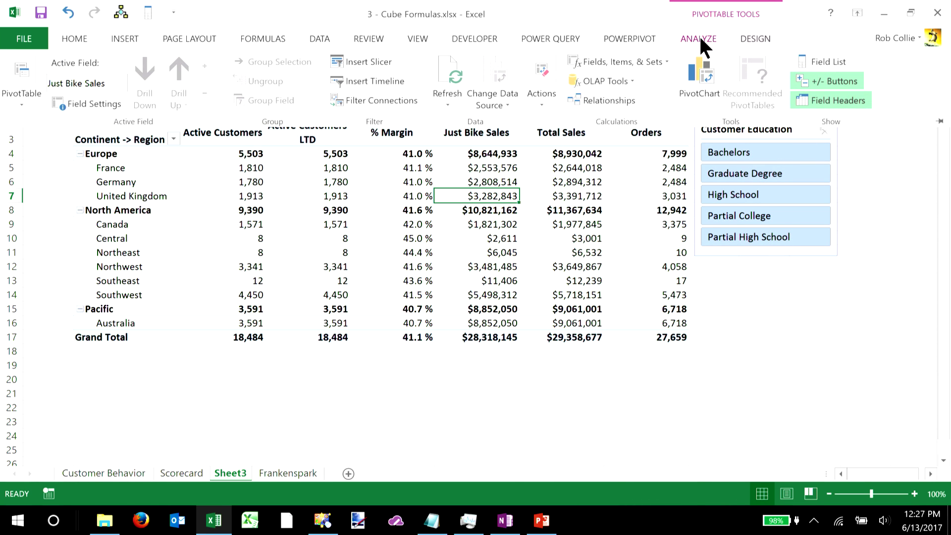
{"action": "left_click", "coordinate": [625, 83]}
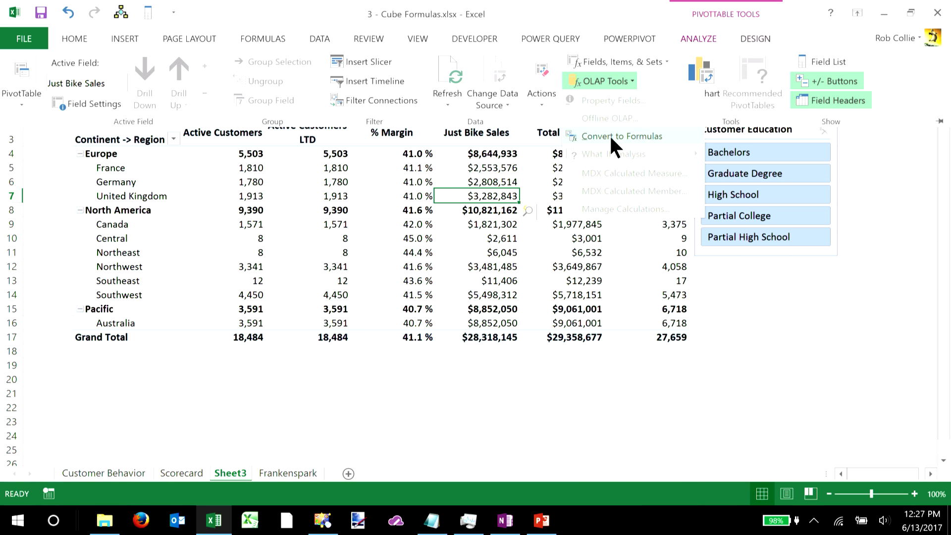
{"action": "left_click", "coordinate": [638, 137]}
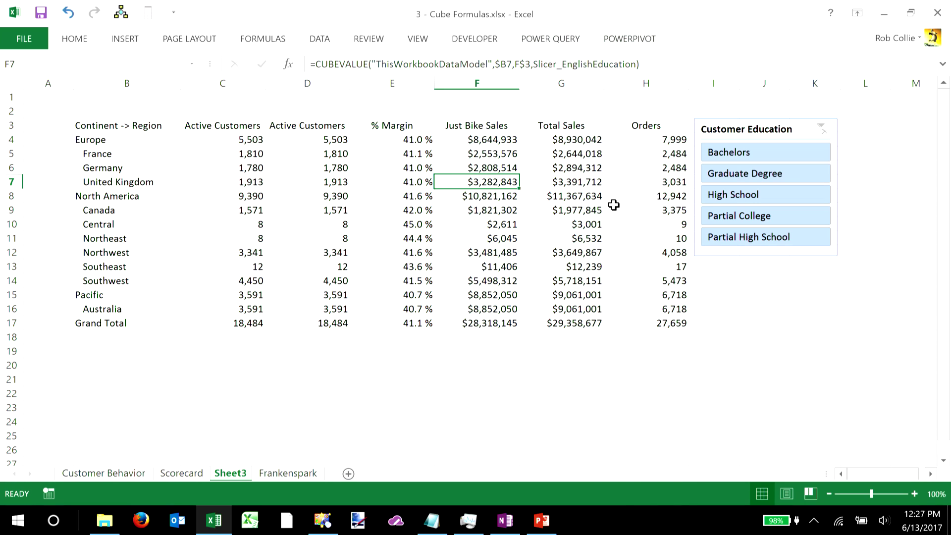
Insert a narrow blank column before the % Margin column and a blank row above North America.
{"action": "right_click", "coordinate": [387, 82]}
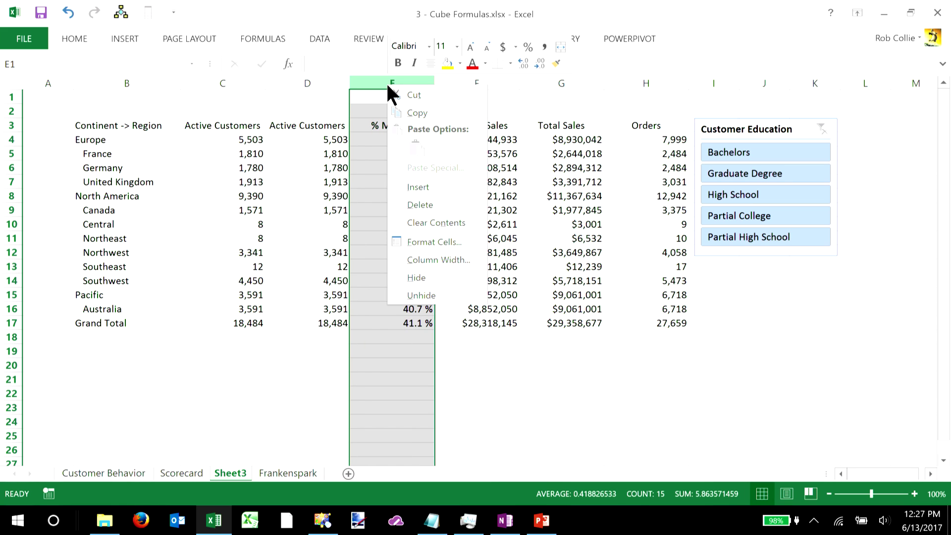
{"action": "left_click", "coordinate": [418, 185]}
{"action": "left_click_drag", "start_coordinate": [434, 88], "coordinate": [371, 92]}
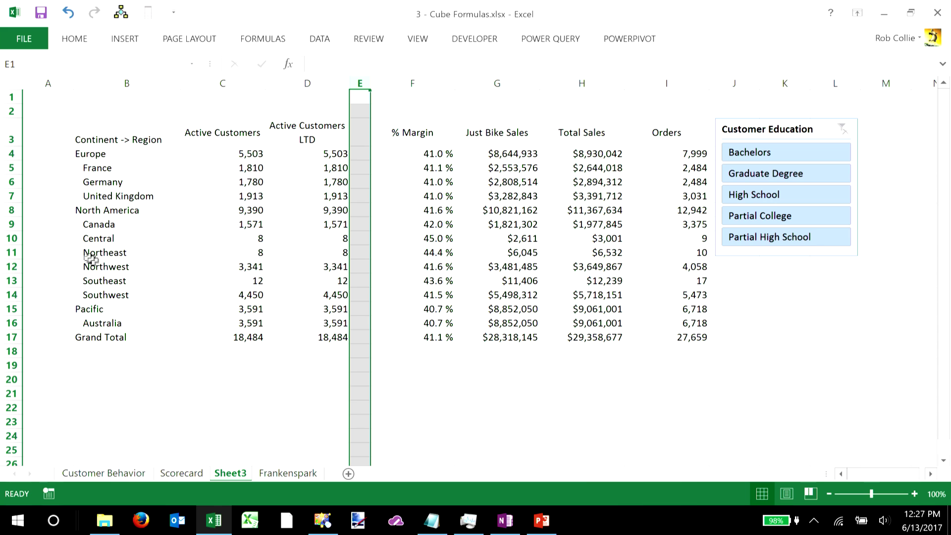
{"action": "right_click", "coordinate": [15, 212]}
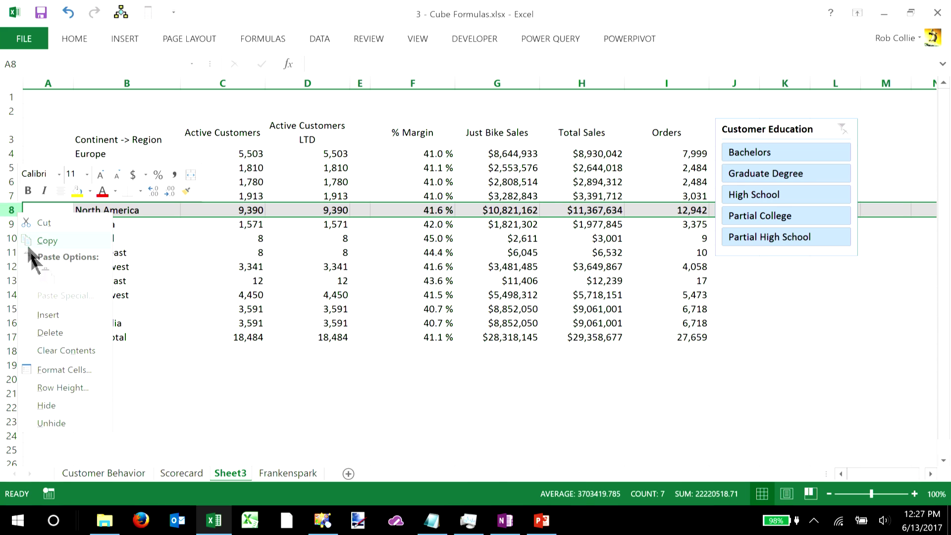
{"action": "left_click", "coordinate": [47, 315]}
Set the font color of the blank column's cells E4:E18 to grey.
{"action": "left_click_drag", "start_coordinate": [363, 147], "coordinate": [357, 354]}
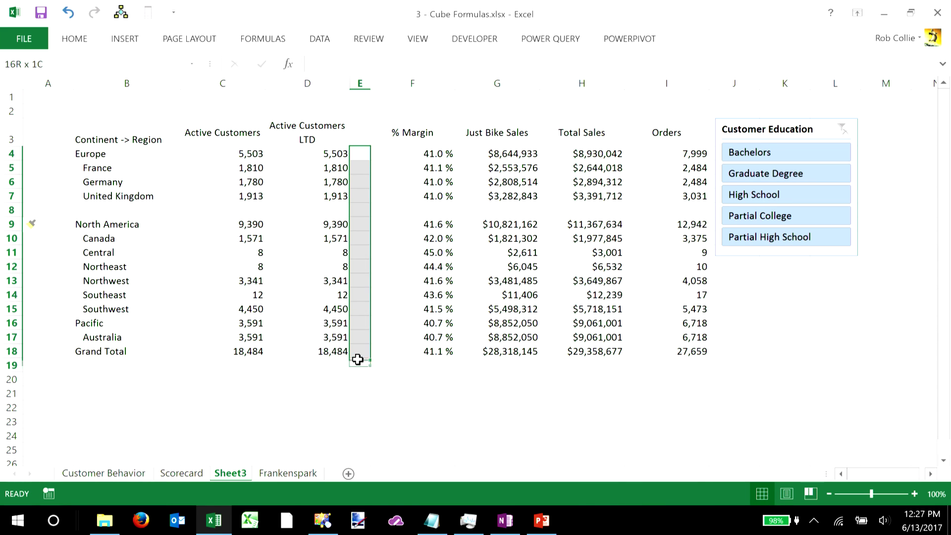
{"action": "left_click", "coordinate": [75, 38]}
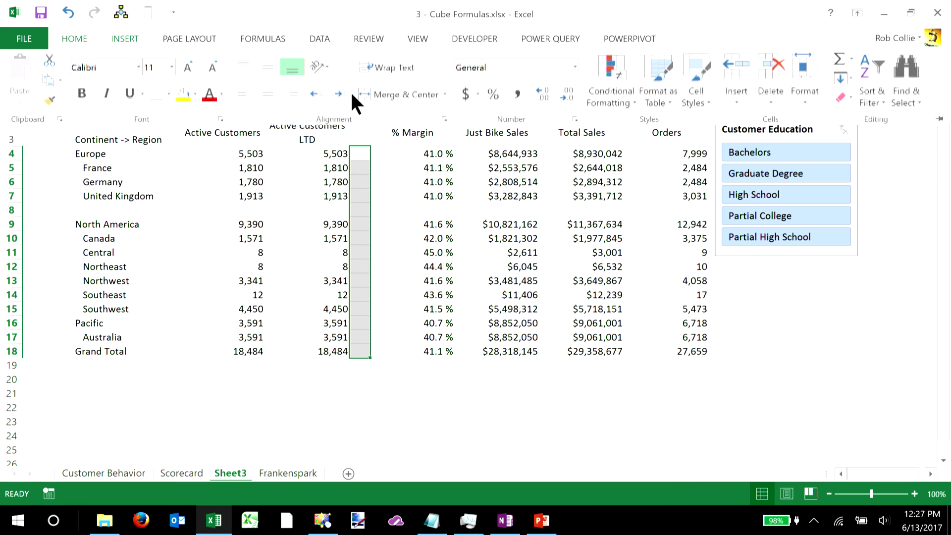
{"action": "left_click", "coordinate": [221, 96]}
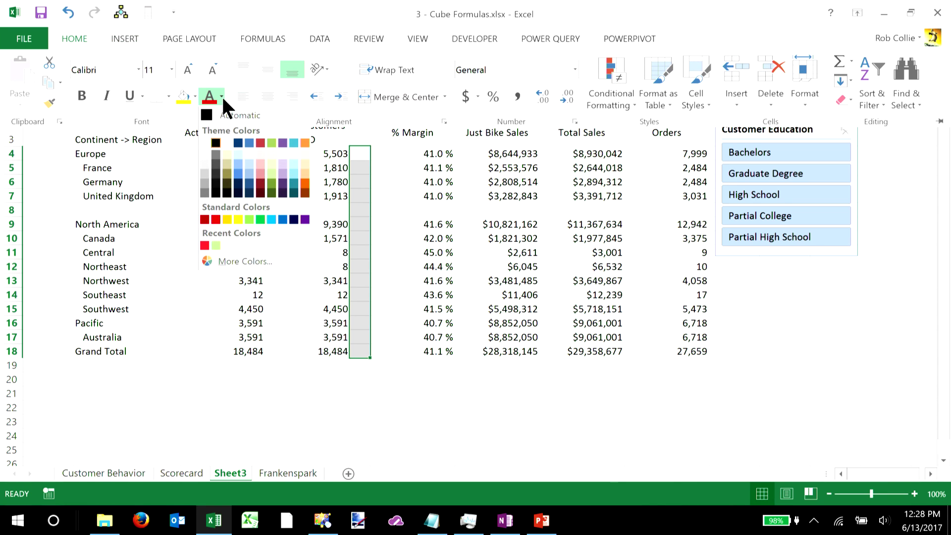
{"action": "left_click", "coordinate": [203, 184]}
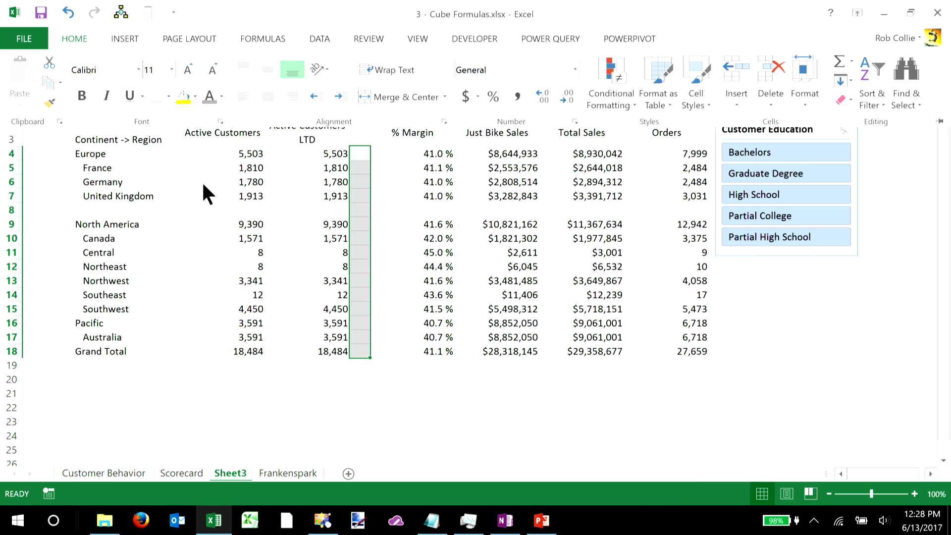
Fill the blank column's cells E4:E18 with light grey.
{"action": "left_click", "coordinate": [368, 210]}
{"action": "left_click_drag", "start_coordinate": [360, 154], "coordinate": [365, 354]}
{"action": "left_click", "coordinate": [74, 35]}
{"action": "left_click", "coordinate": [195, 96]}
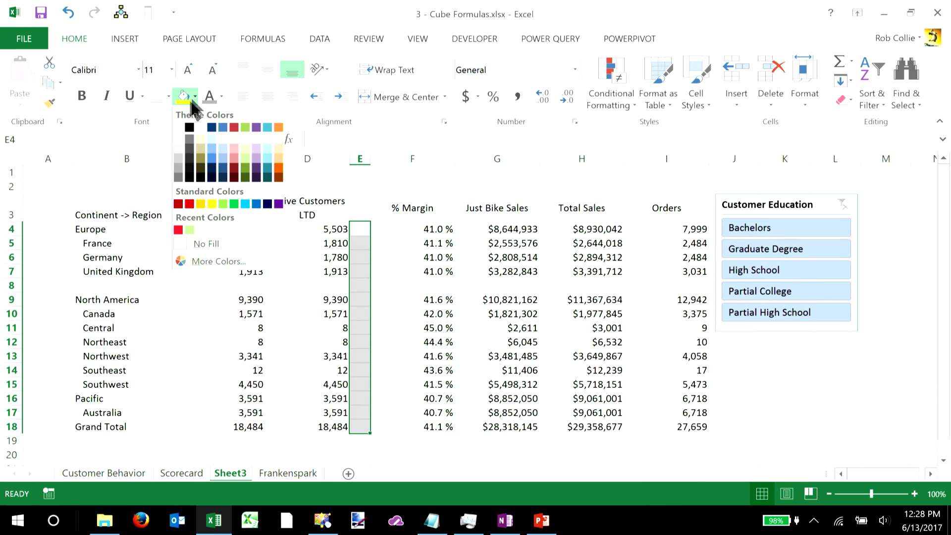
{"action": "left_click", "coordinate": [177, 151]}
Repeat the light grey fill on the blank row above North America, cells B8:I8.
{"action": "left_click", "coordinate": [139, 285]}
{"action": "left_click_drag", "start_coordinate": [173, 288], "coordinate": [648, 287]}
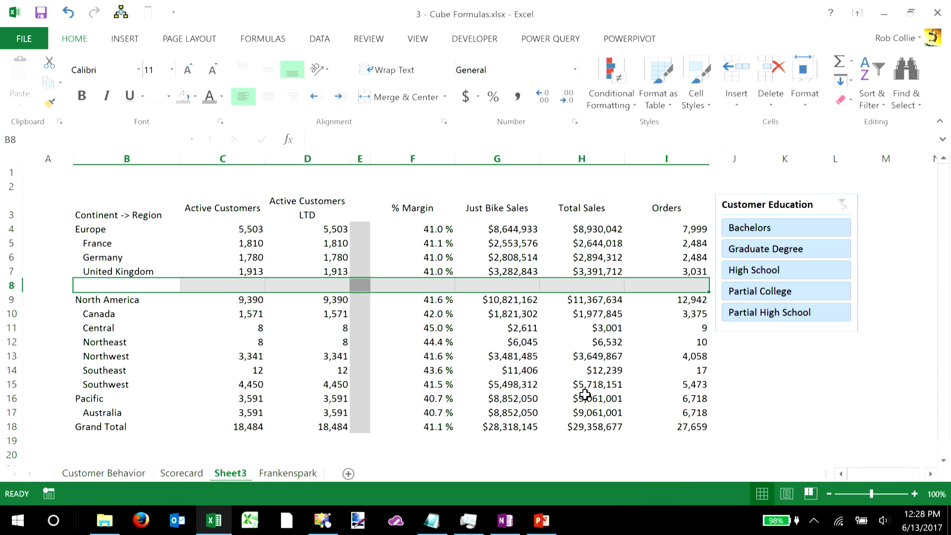
{"action": "key", "text": "F4"}
{"action": "left_click", "coordinate": [532, 369]}
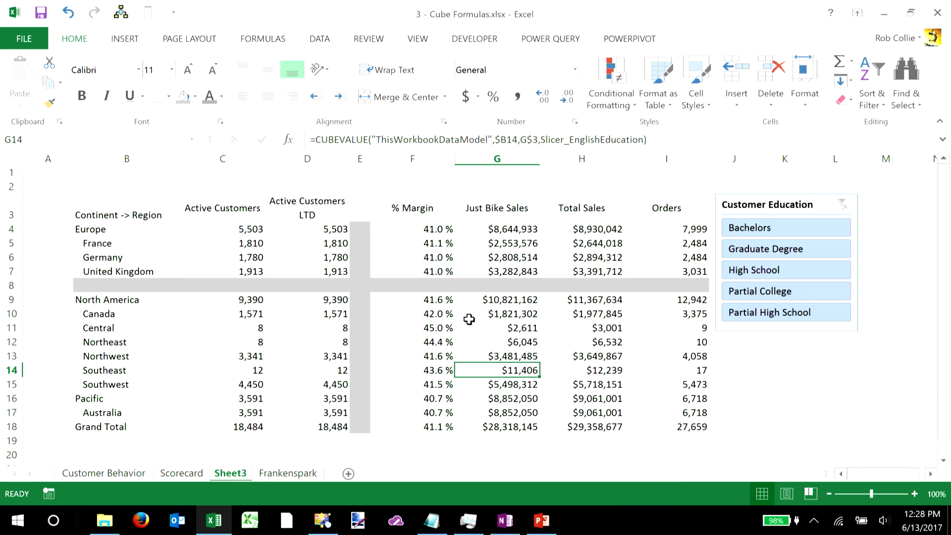
Filter the cube formulas by Graduate Degree, Bachelors, High School and Partial College customer education in turn, and clear the filter.
{"action": "left_click", "coordinate": [759, 246]}
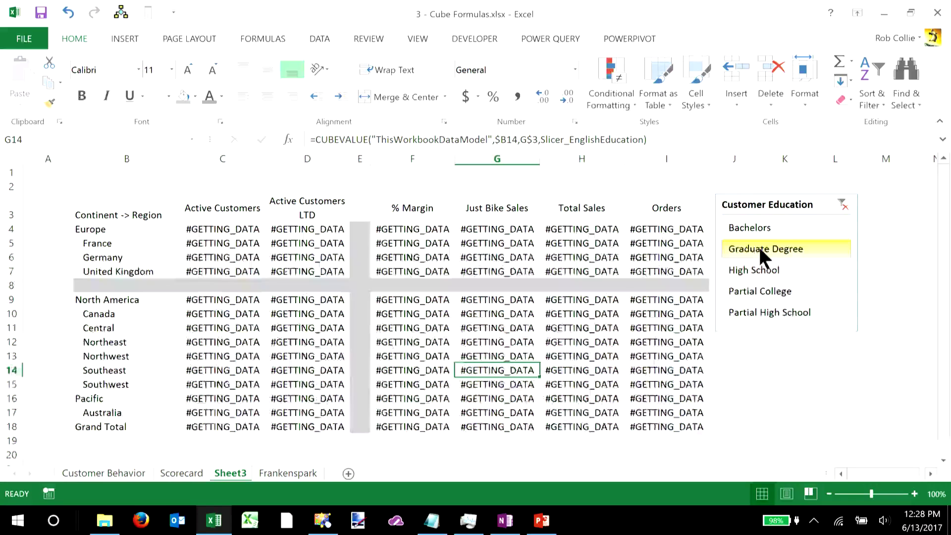
{"action": "left_click", "coordinate": [759, 231]}
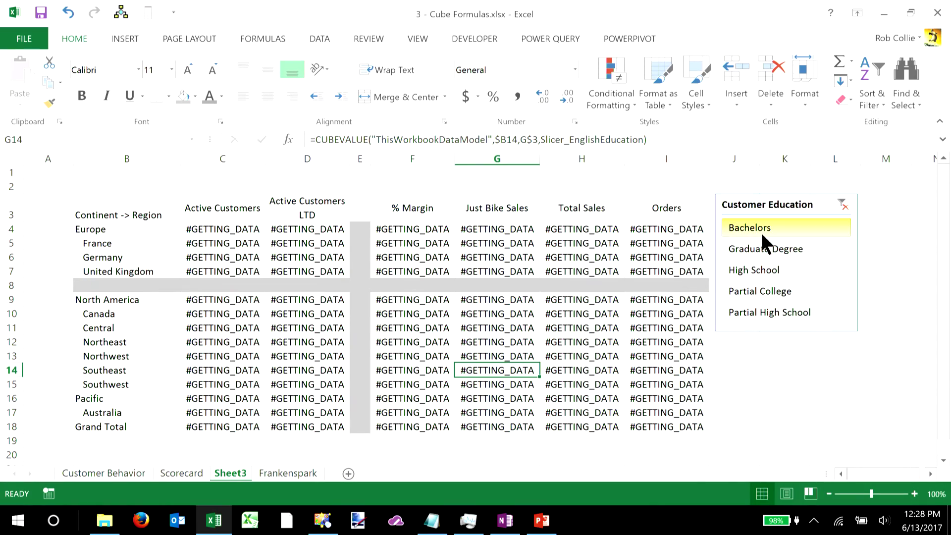
{"action": "left_click", "coordinate": [766, 270]}
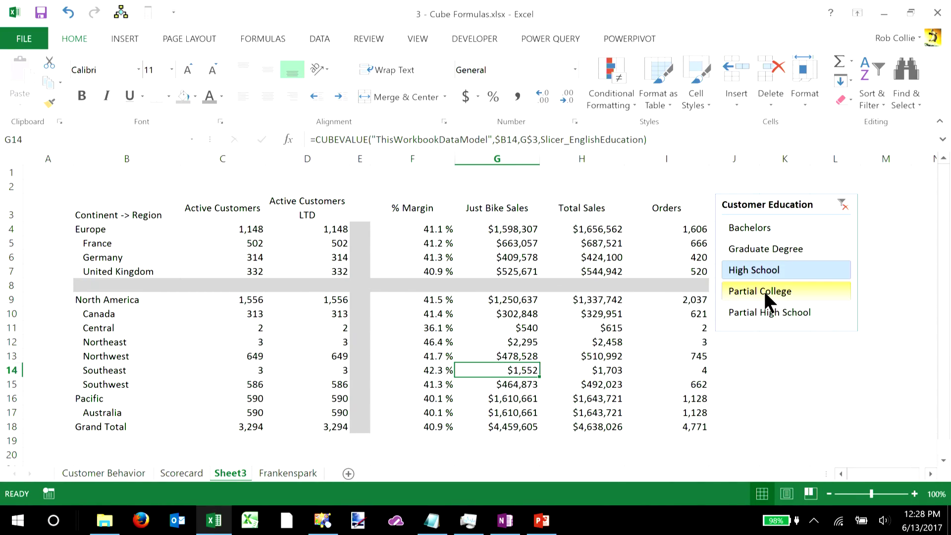
{"action": "left_click", "coordinate": [764, 290]}
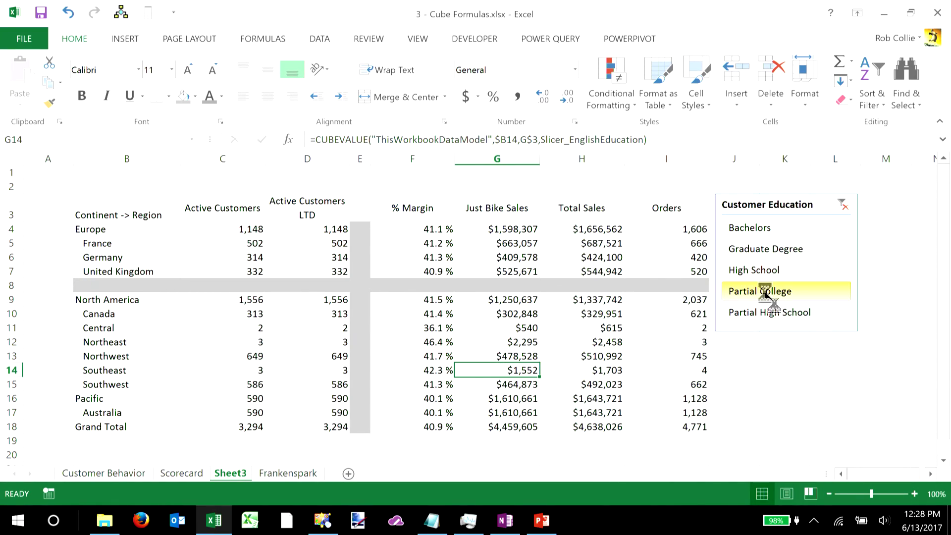
{"action": "left_click", "coordinate": [766, 246]}
{"action": "left_click", "coordinate": [770, 225]}
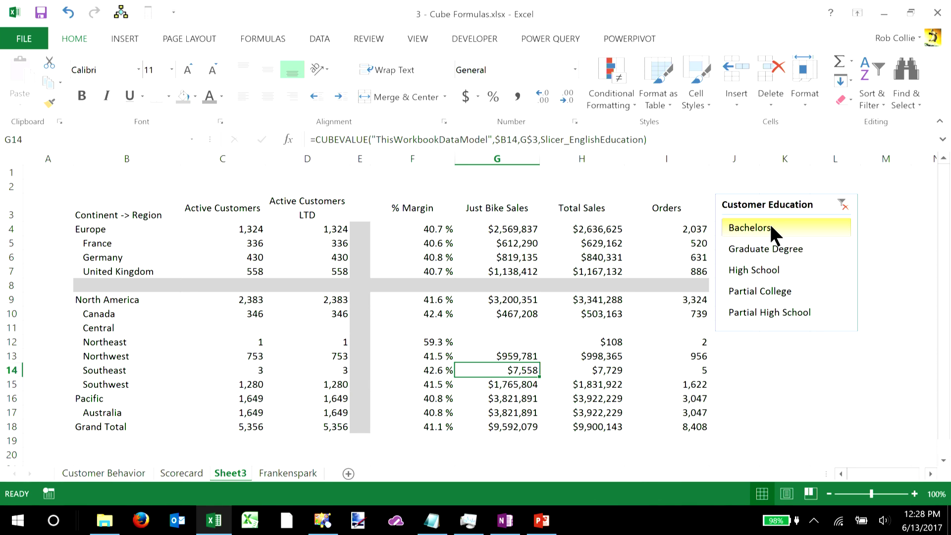
{"action": "left_click", "coordinate": [844, 206]}
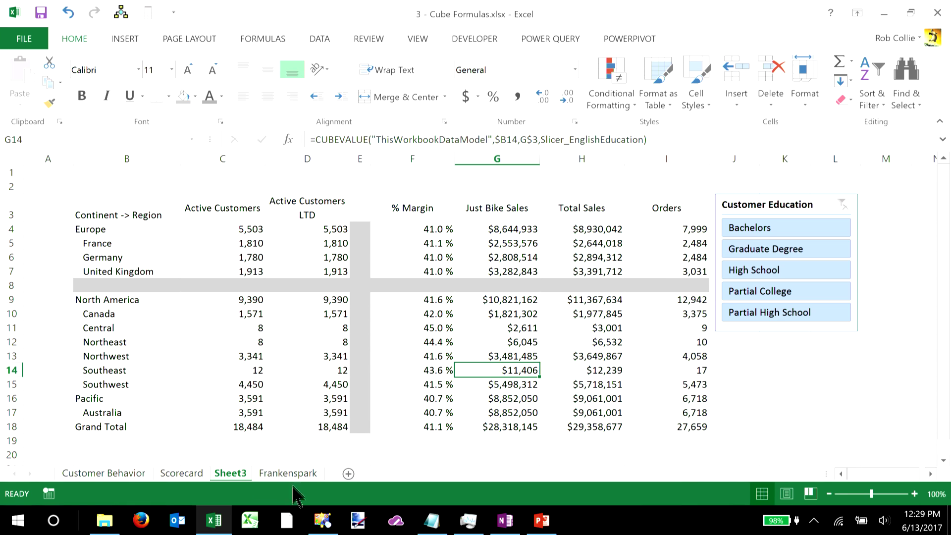
Display the Frankenspark sheet and collapse the ribbon to view the whole Quick Facts for 2012 report.
{"action": "left_click", "coordinate": [275, 474]}
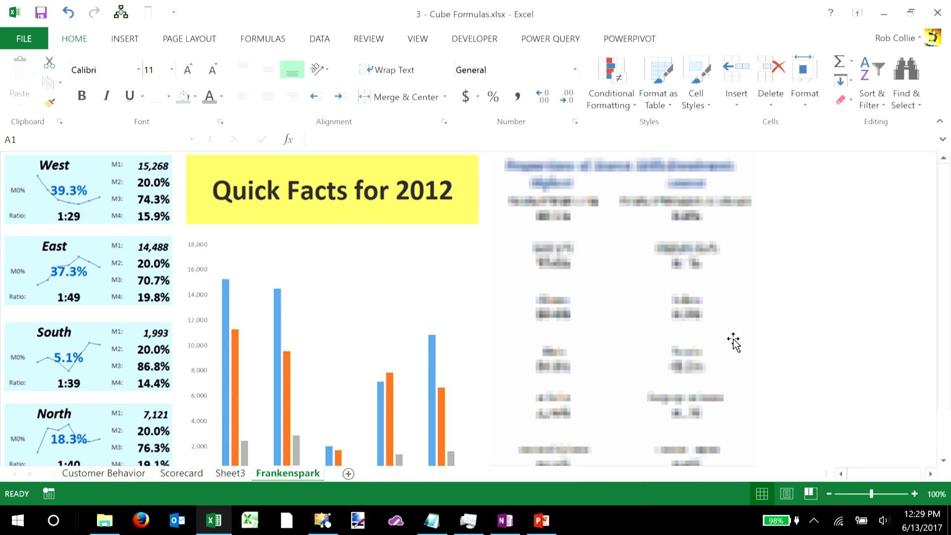
{"action": "double_click", "coordinate": [75, 38]}
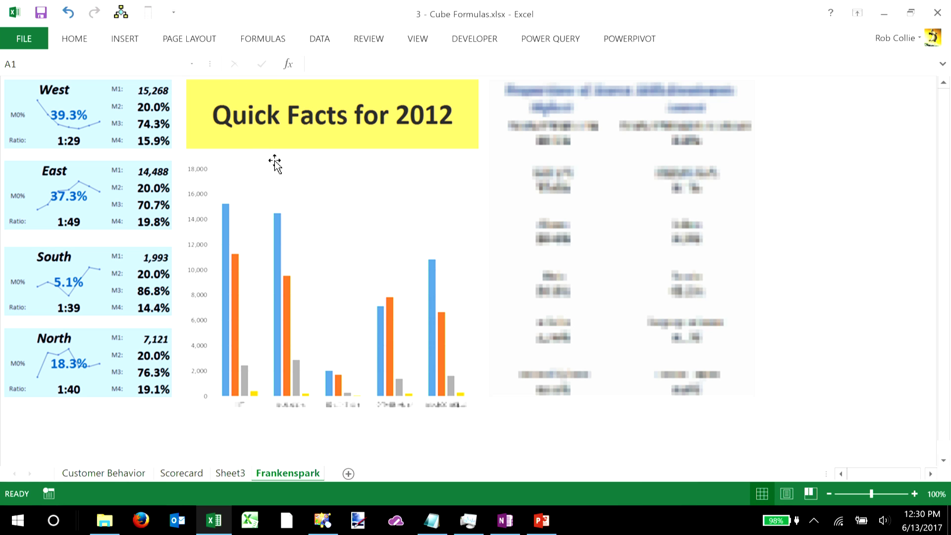
Open 4 - CalGrid 2013.xlsm from the Cube Formulas Talk folder and dismiss the security warning.
{"action": "key", "text": "alt+Tab"}
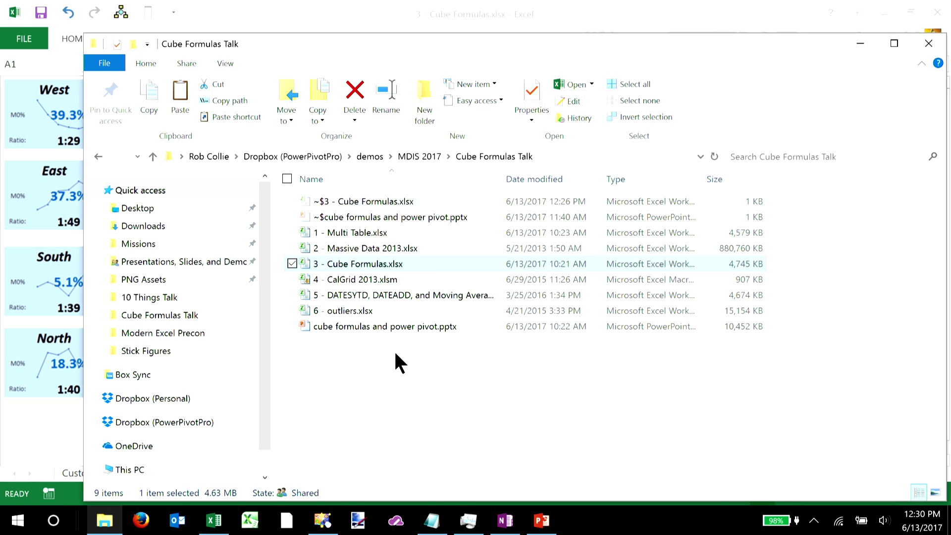
{"action": "double_click", "coordinate": [377, 278]}
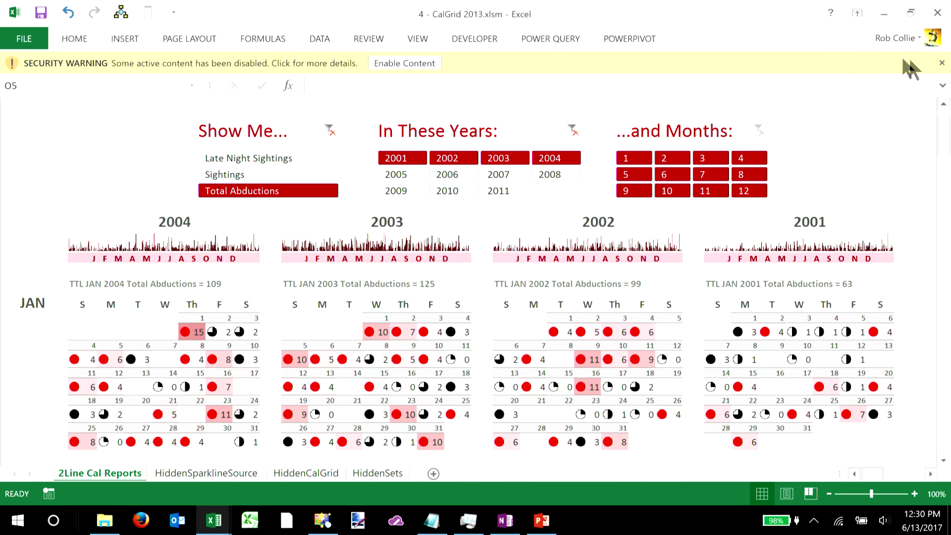
{"action": "left_click", "coordinate": [942, 62]}
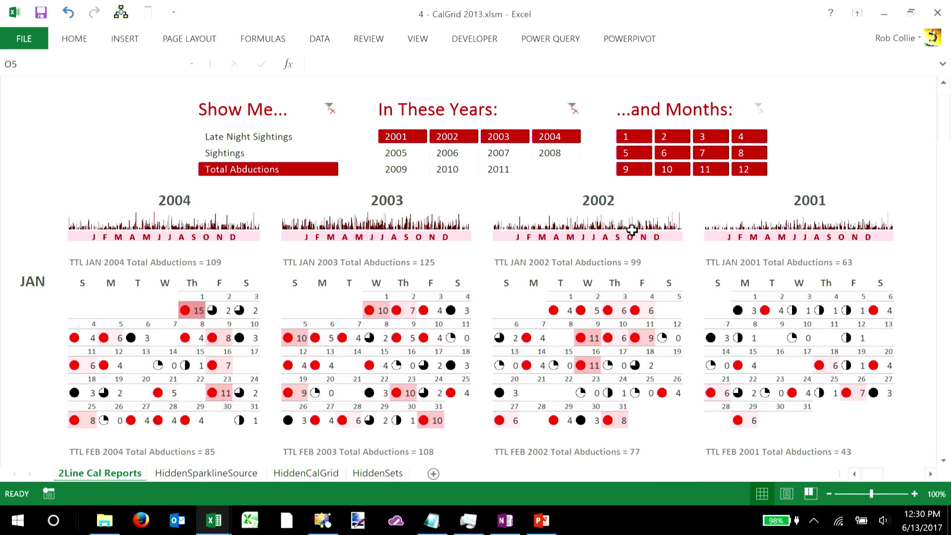
Switch the 2Line Cal Reports calendar to show Late Night Sightings.
{"action": "left_click", "coordinate": [258, 135]}
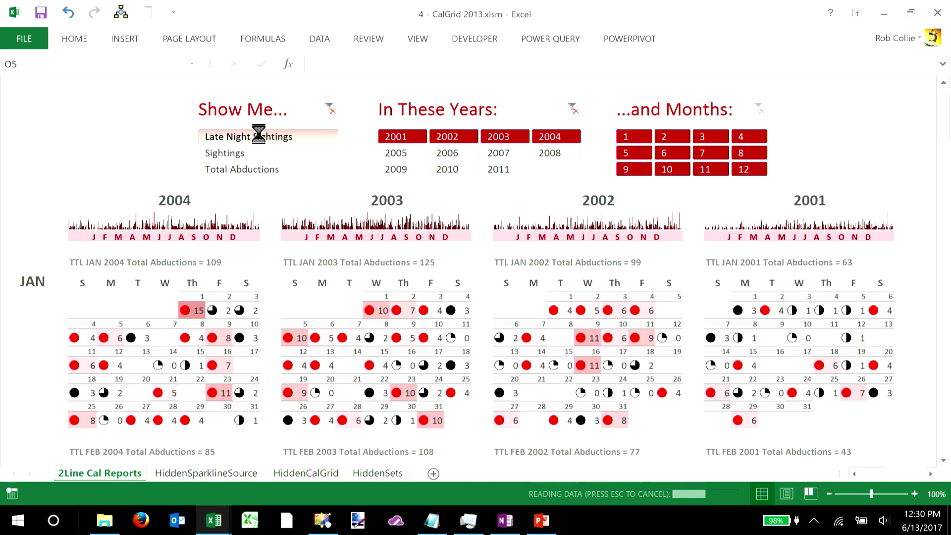